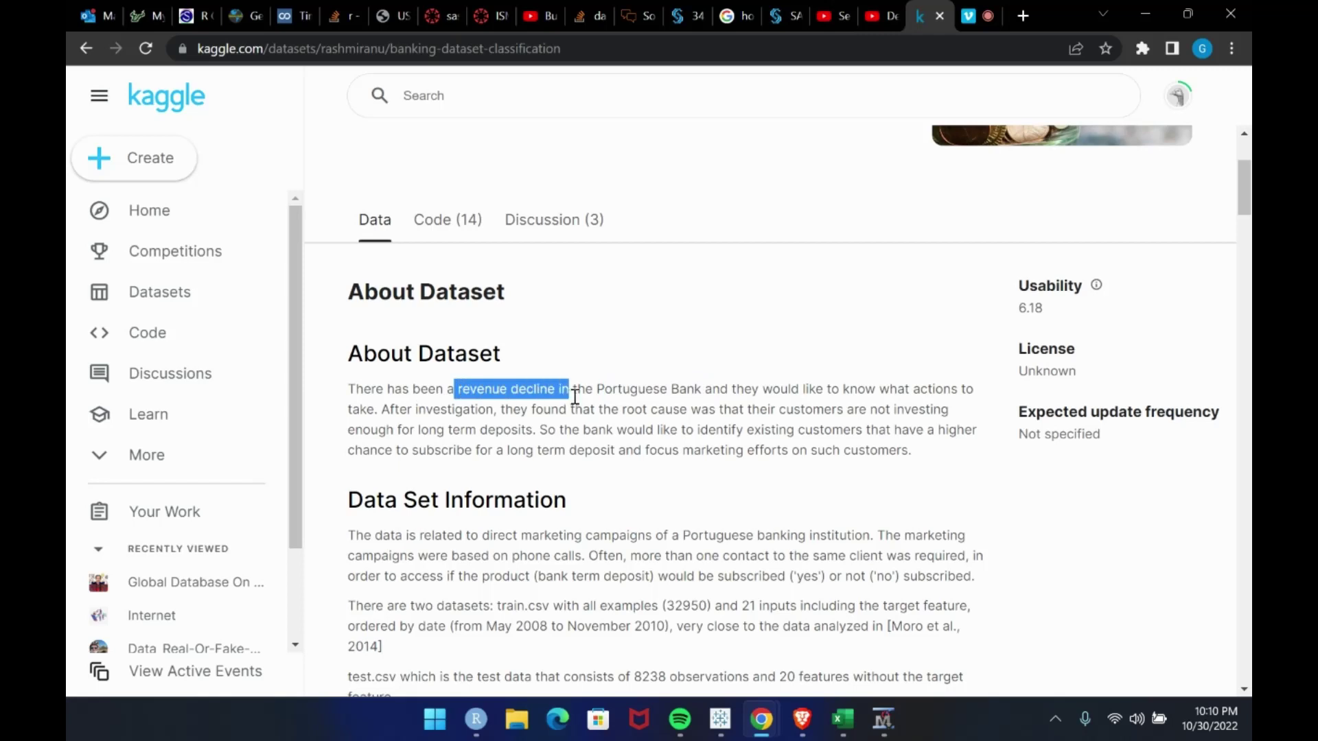
# Read the Banking Dataset Classification page's About Dataset and Data Set Information text on the business problem and the train and test files.
pyautogui.scroll(-2, 508, 444)
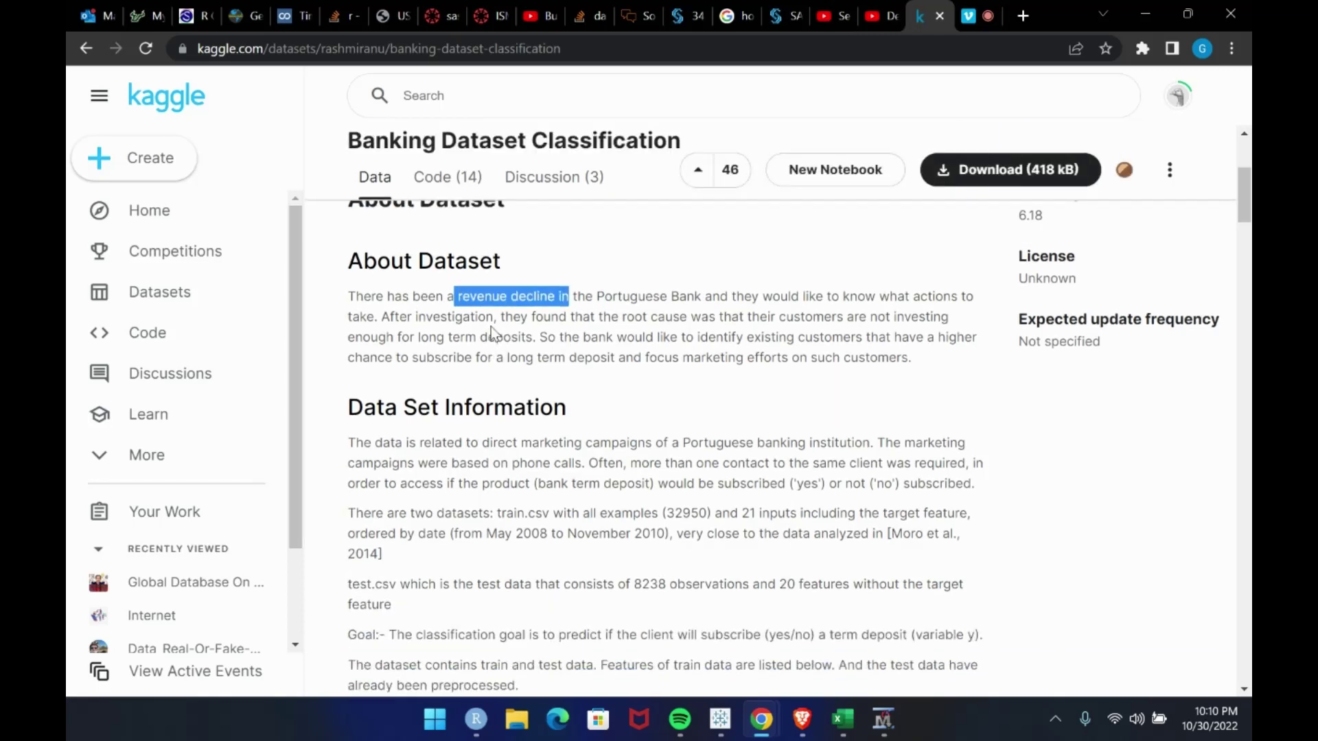
pyautogui.moveTo(502, 317); pyautogui.dragTo(791, 335)
pyautogui.click(794, 338)
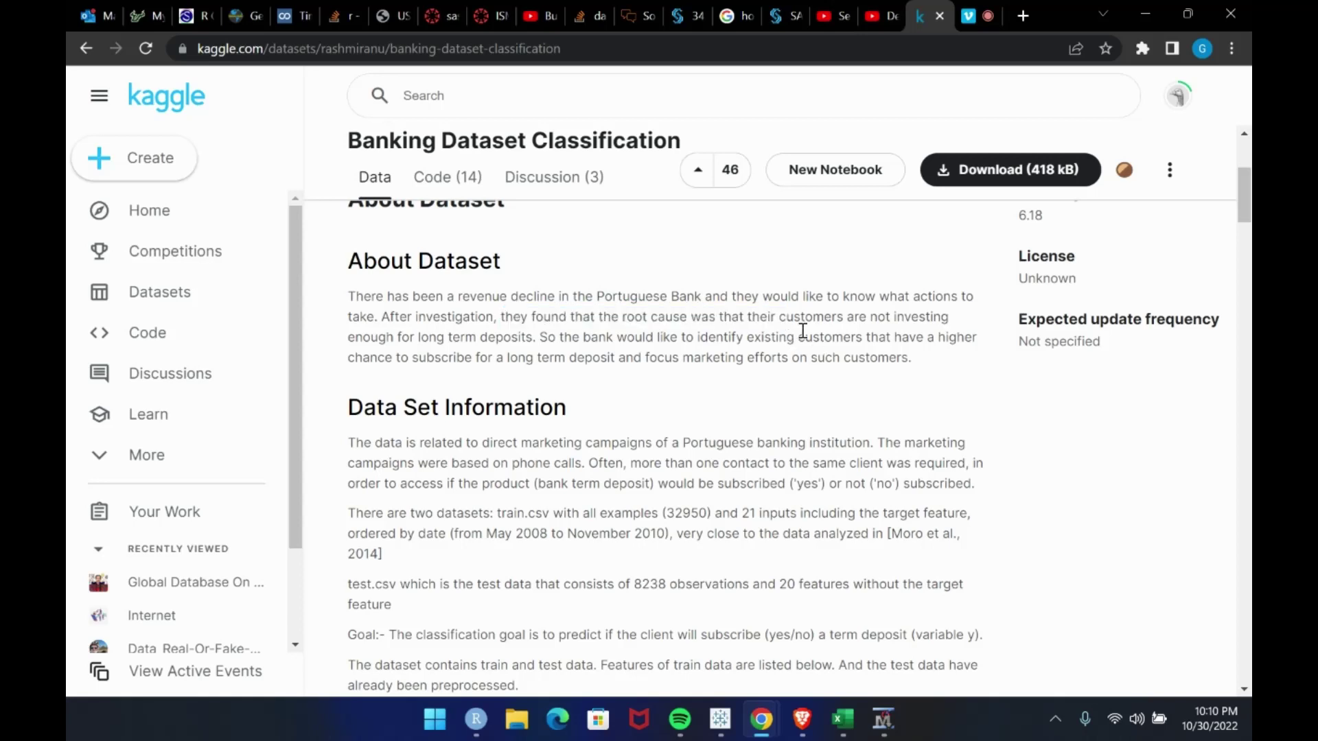
pyautogui.scroll(-1, 686, 369)
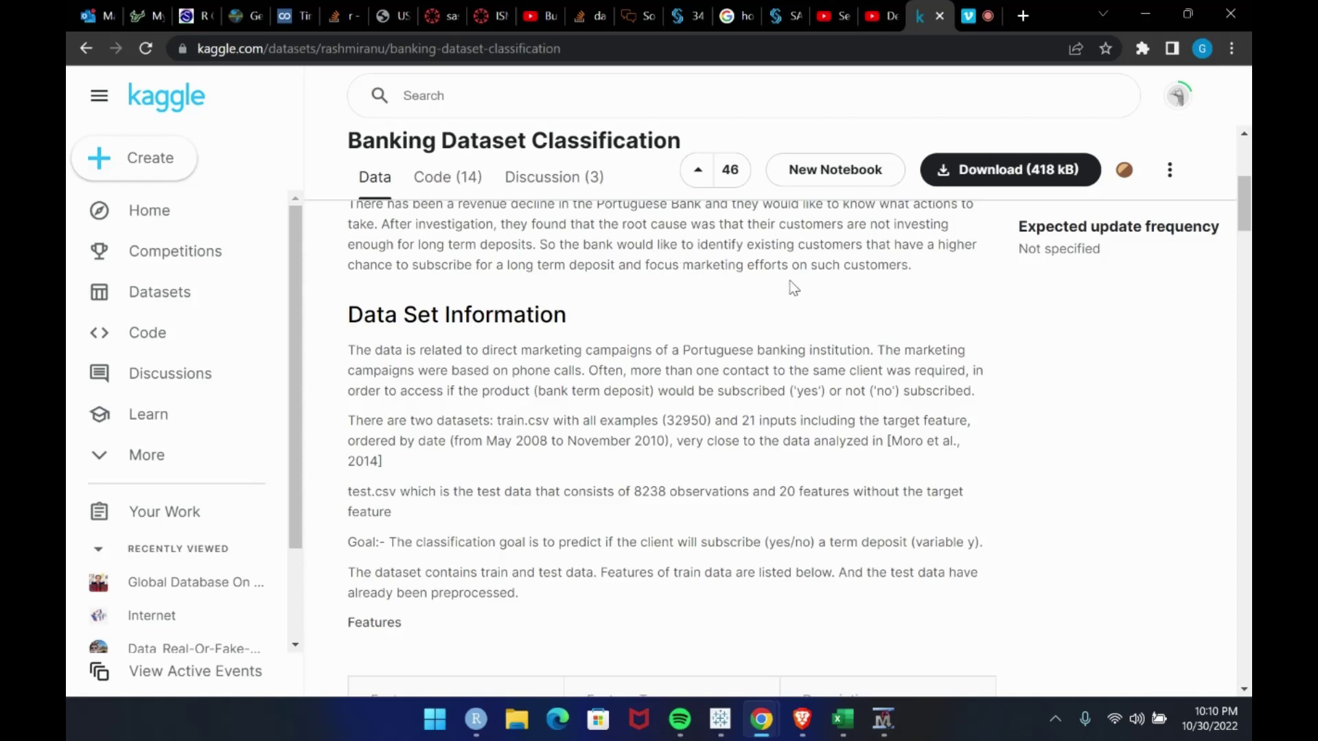
pyautogui.moveTo(697, 245); pyautogui.dragTo(977, 251)
pyautogui.scroll(-3, 671, 412)
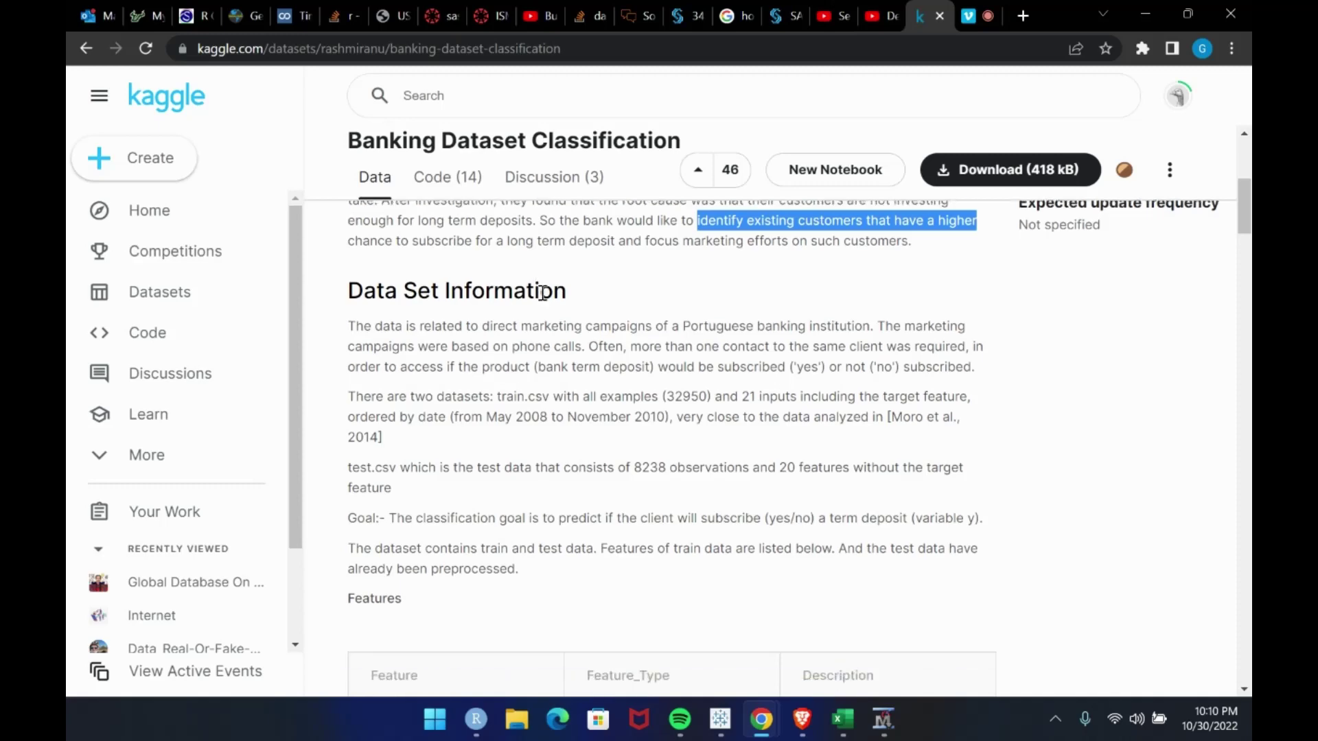
pyautogui.scroll(5, 668, 408)
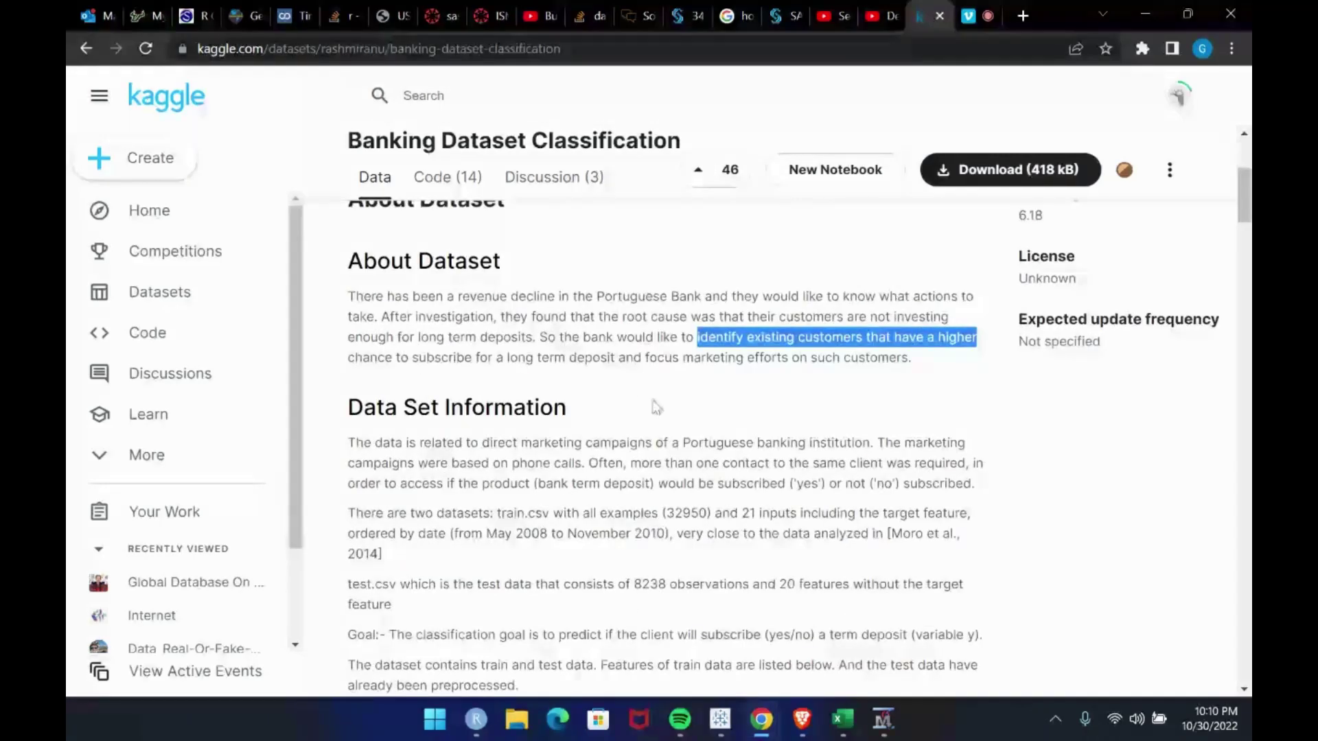
pyautogui.scroll(-3, 652, 406)
pyautogui.moveTo(668, 327); pyautogui.dragTo(719, 321)
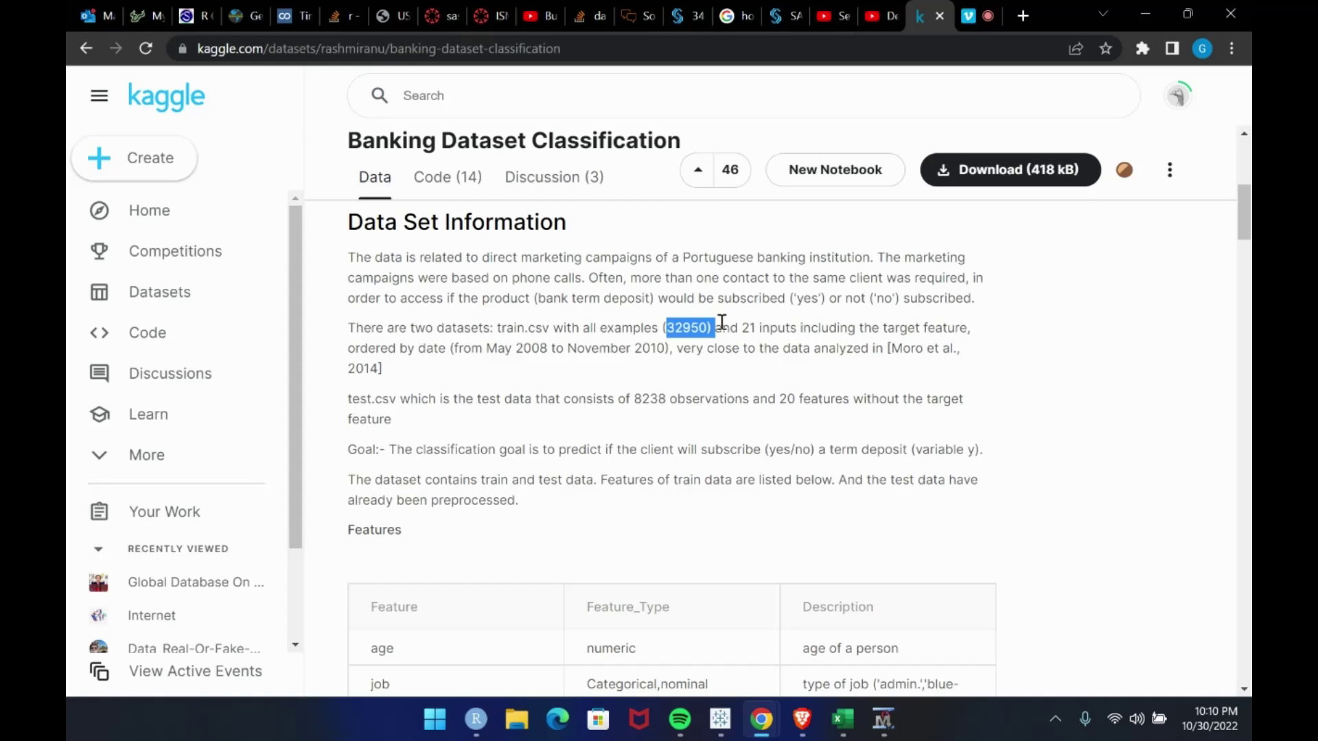
pyautogui.scroll(2, 686, 343)
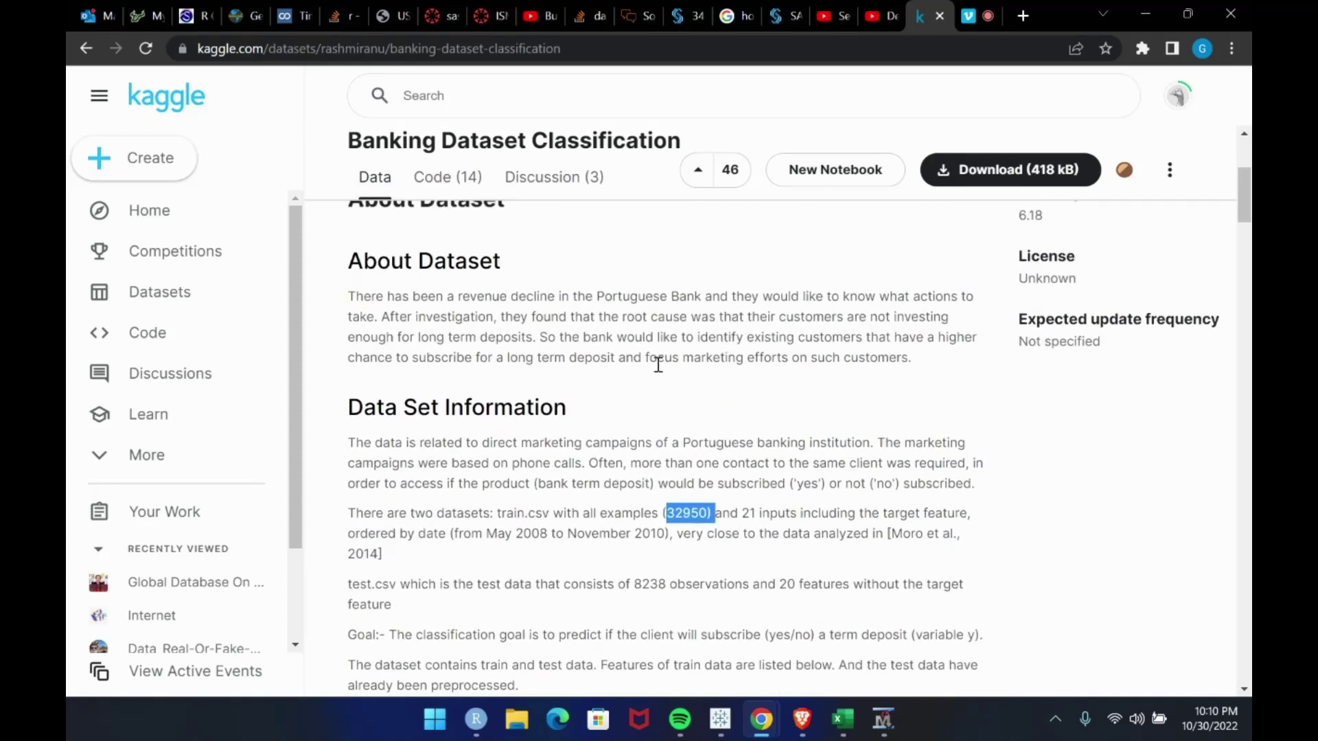
pyautogui.scroll(-1, 535, 371)
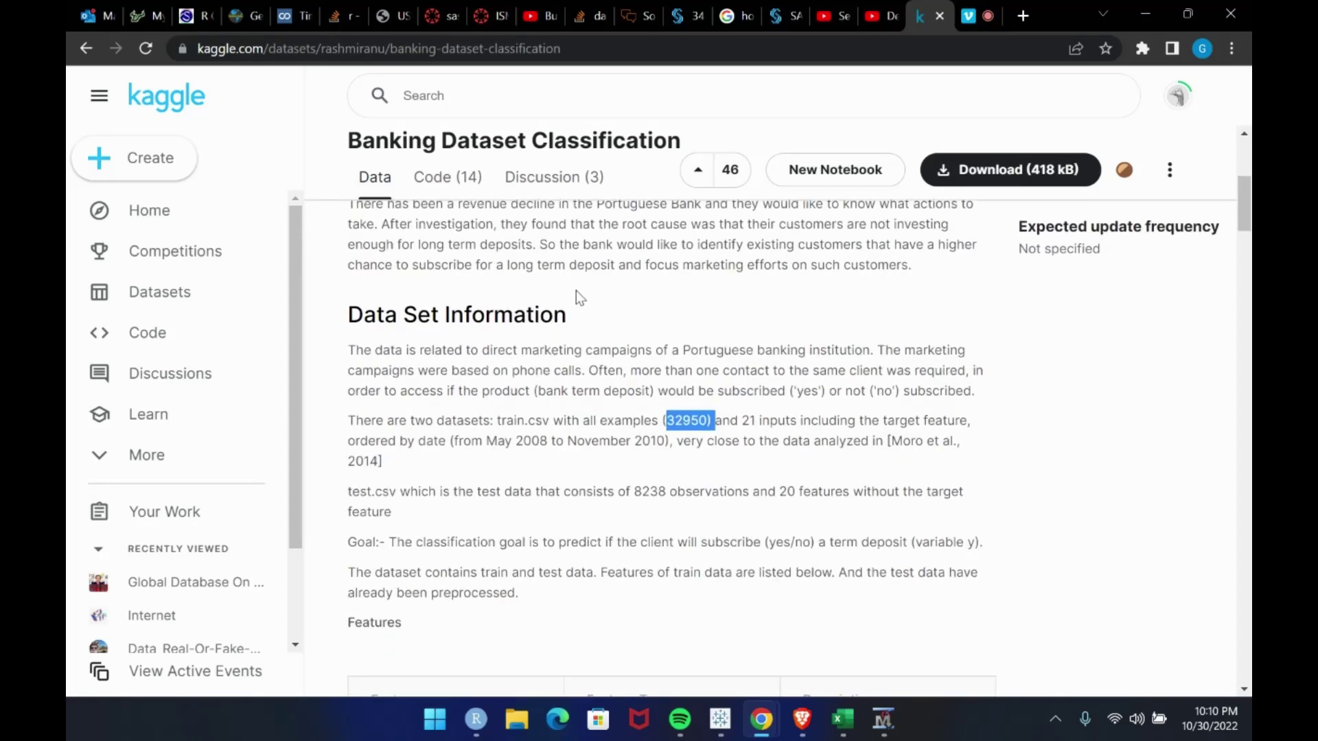
pyautogui.scroll(-2, 738, 419)
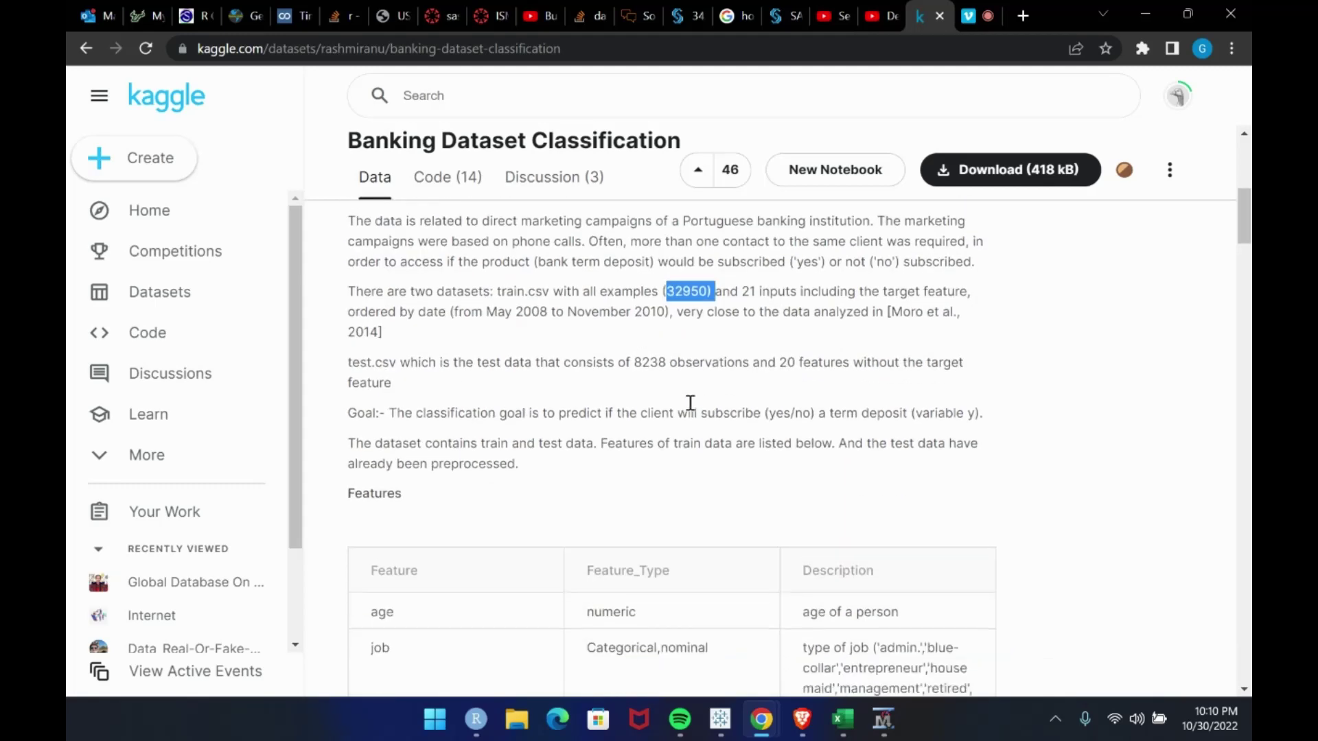
# Examine the feature tables, the target variable y and its yes/no description, and the new_test.csv preview.
pyautogui.scroll(-6, 788, 420)
pyautogui.scroll(-10, 844, 508)
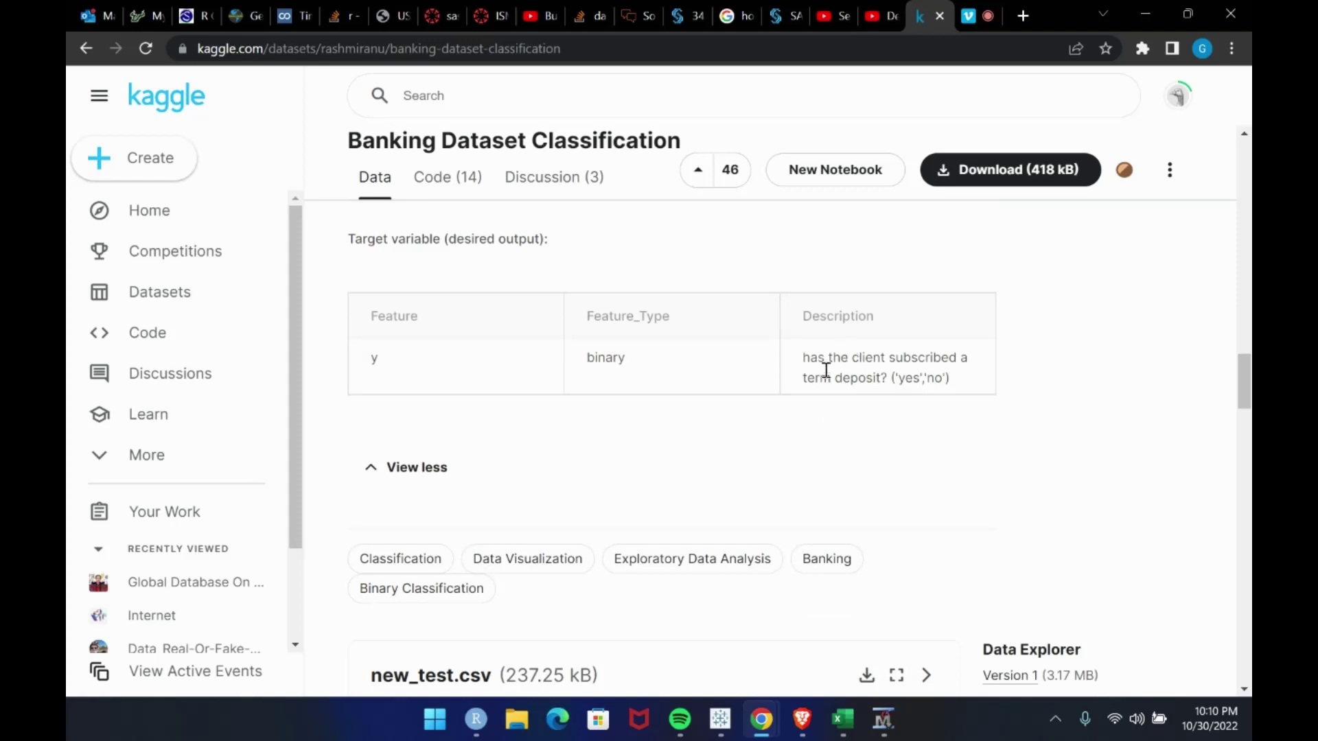
pyautogui.moveTo(892, 382); pyautogui.dragTo(949, 381)
pyautogui.scroll(-1, 925, 398)
pyautogui.scroll(-4, 947, 446)
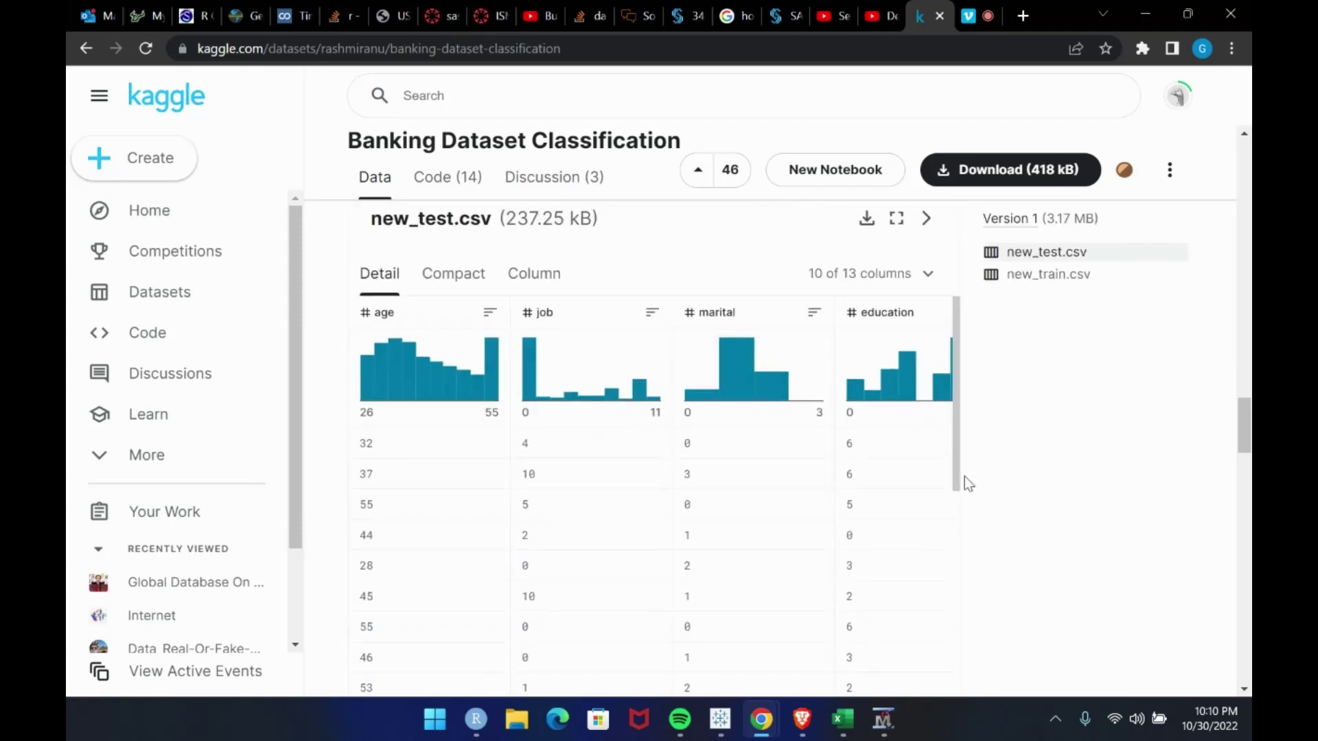
pyautogui.scroll(-3, 1029, 364)
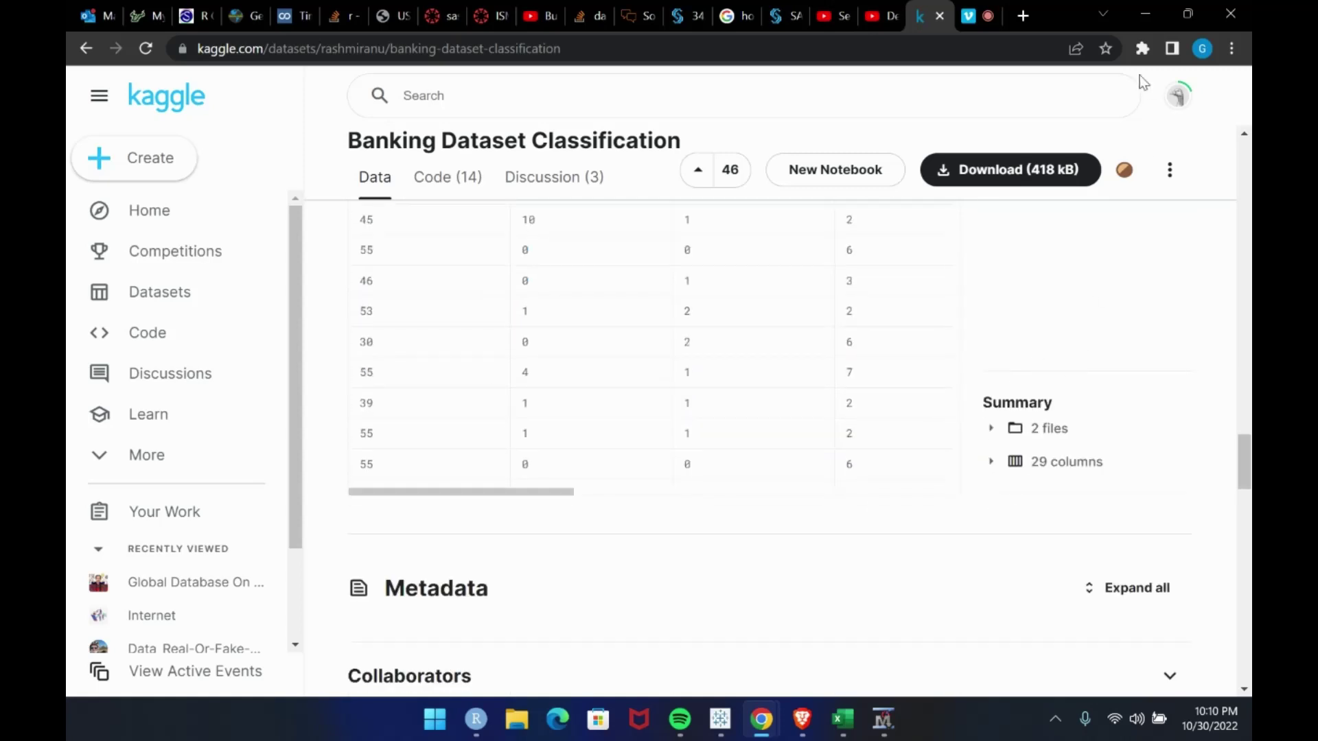
# Switch to Enterprise Miner and inspect the Data Partition, Decision Tree, Neural Network and Maximal Decision Tree nodes in the bank data diagram.
pyautogui.click(1150, 11)
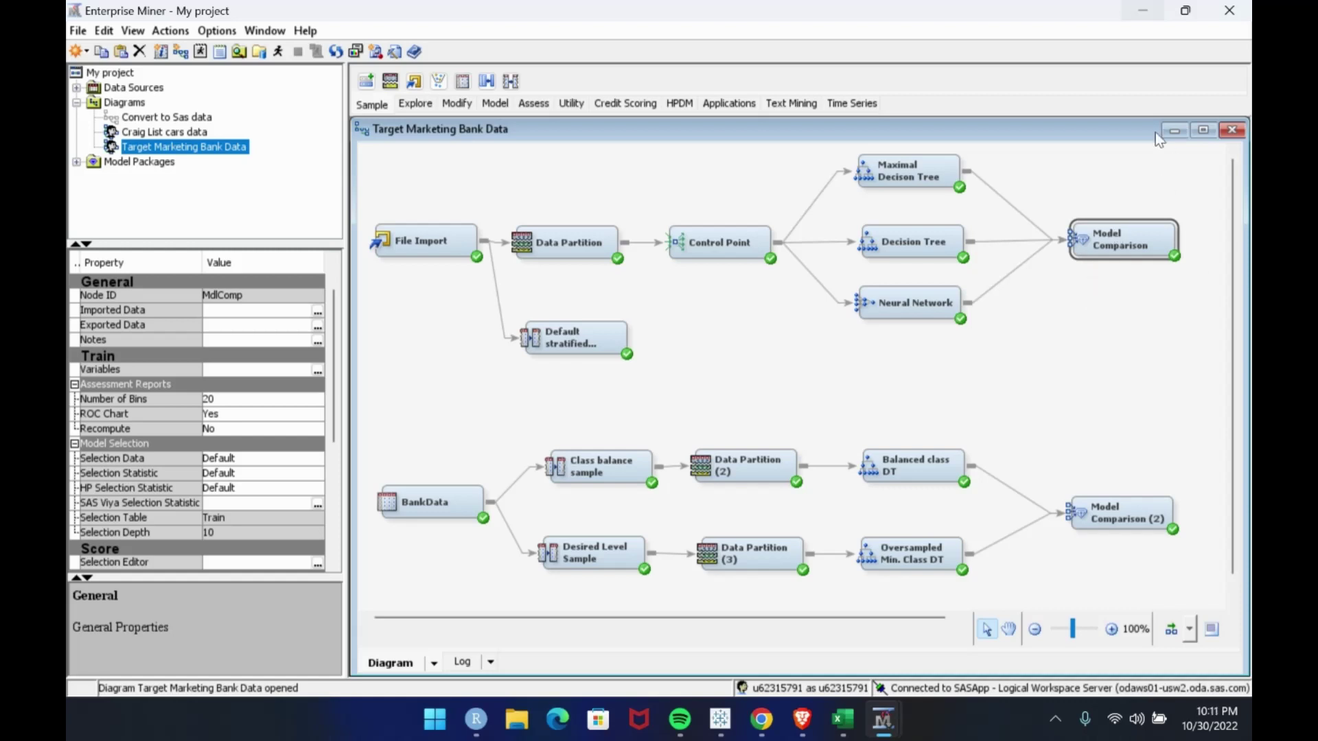
pyautogui.click(590, 252)
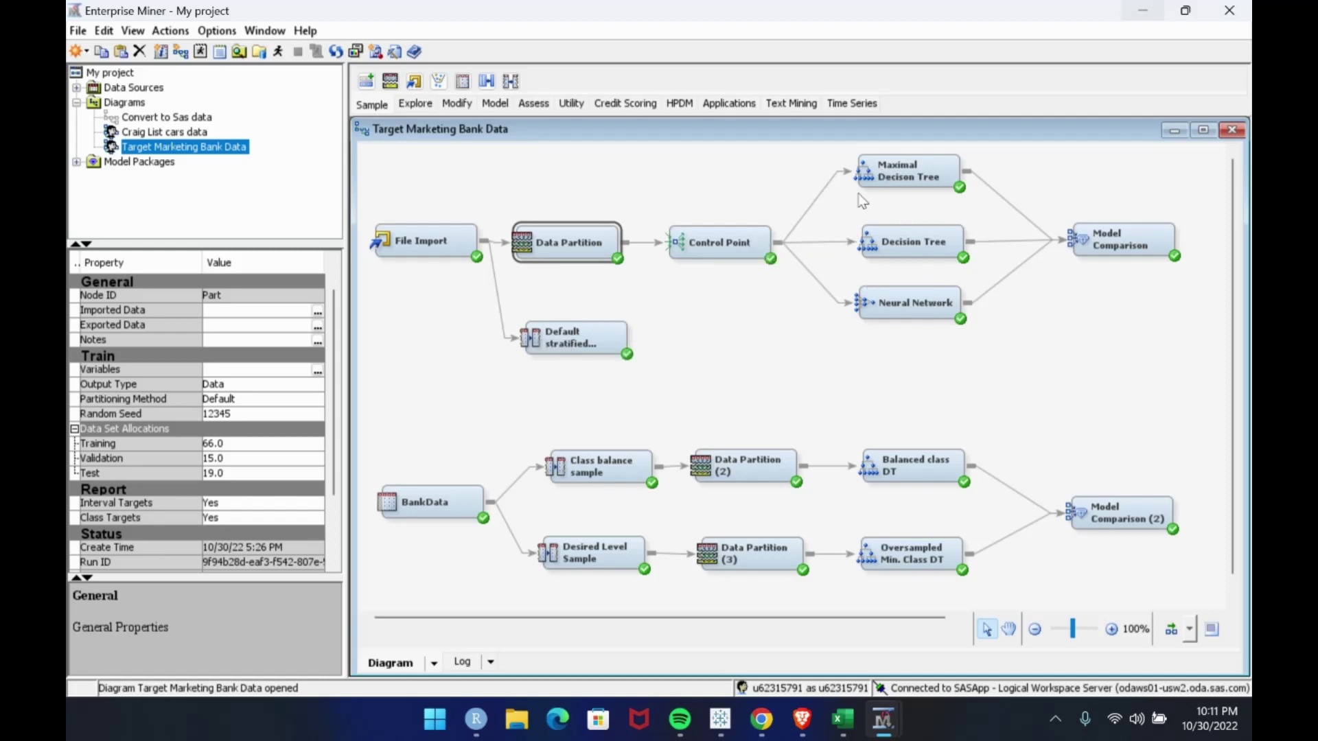
pyautogui.click(912, 241)
pyautogui.click(903, 322)
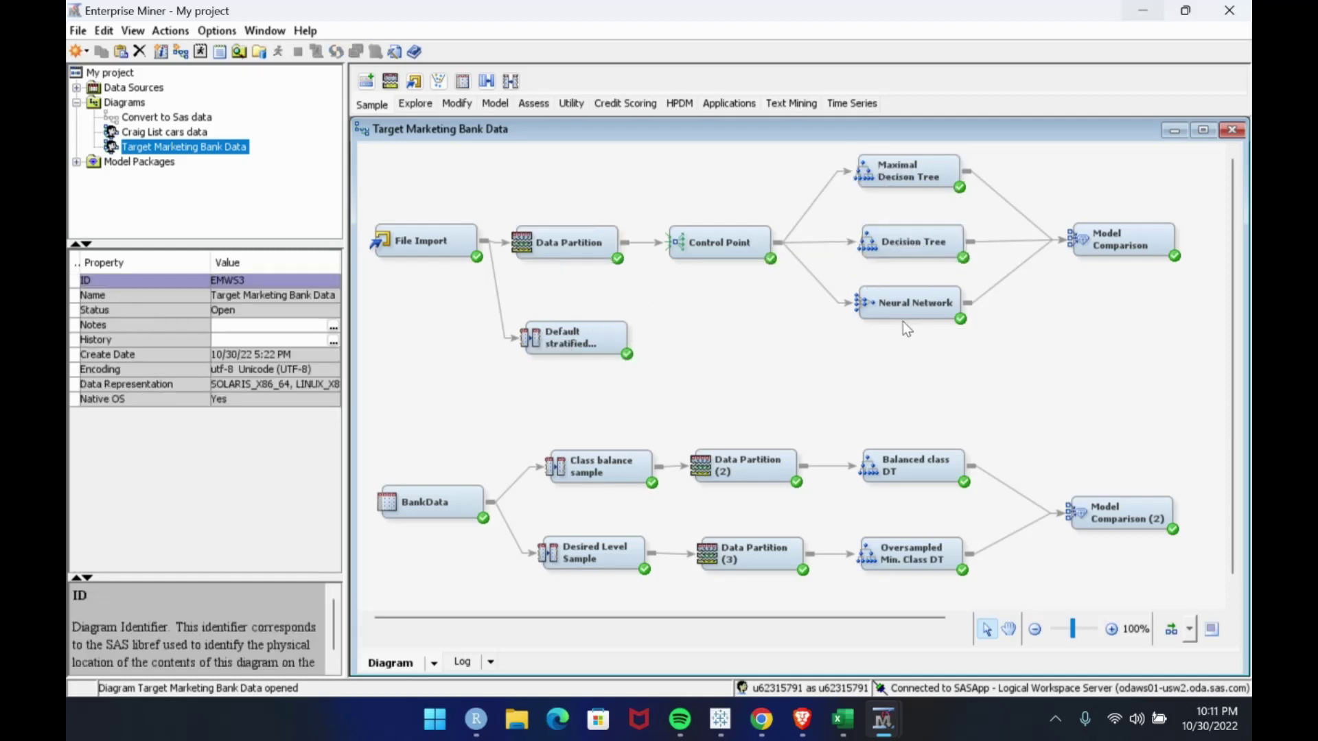
pyautogui.click(910, 303)
pyautogui.click(923, 176)
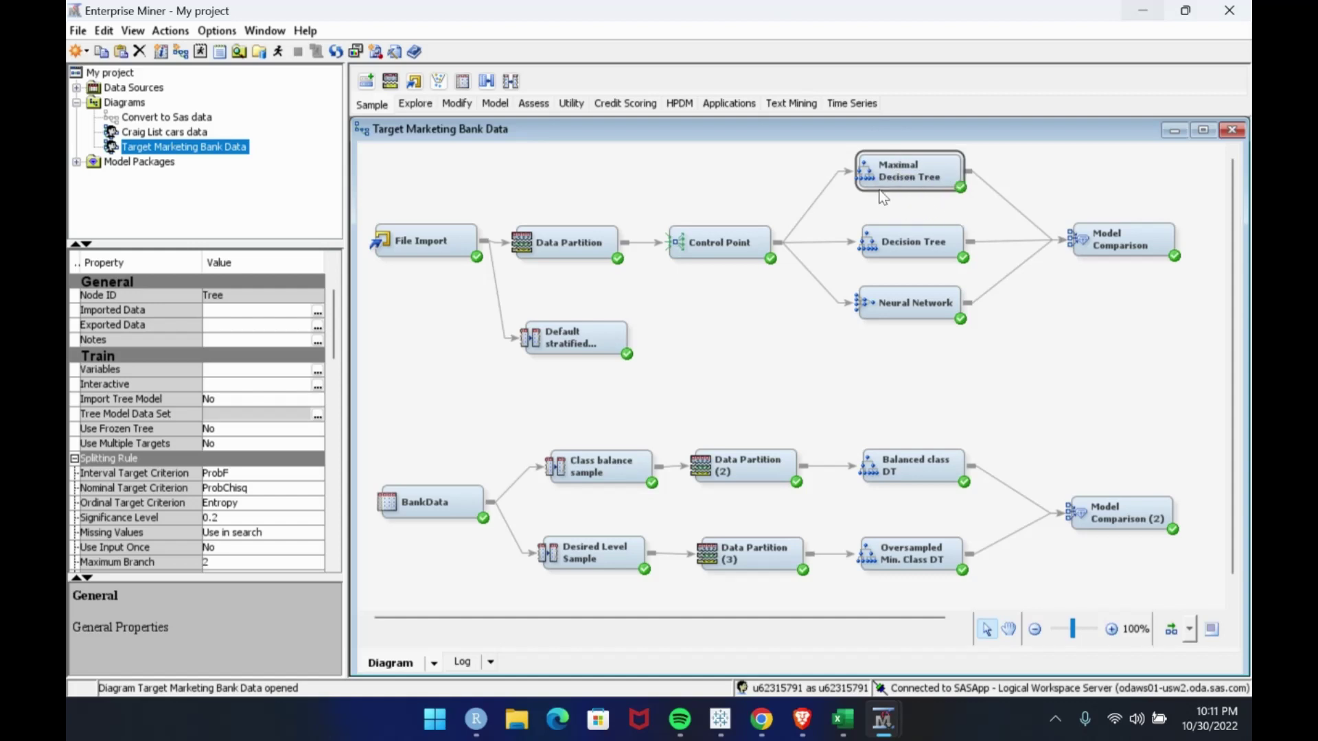
# Examine the Decision Tree node's subtree settings and read the description of its Assessment Measure property.
pyautogui.click(917, 247)
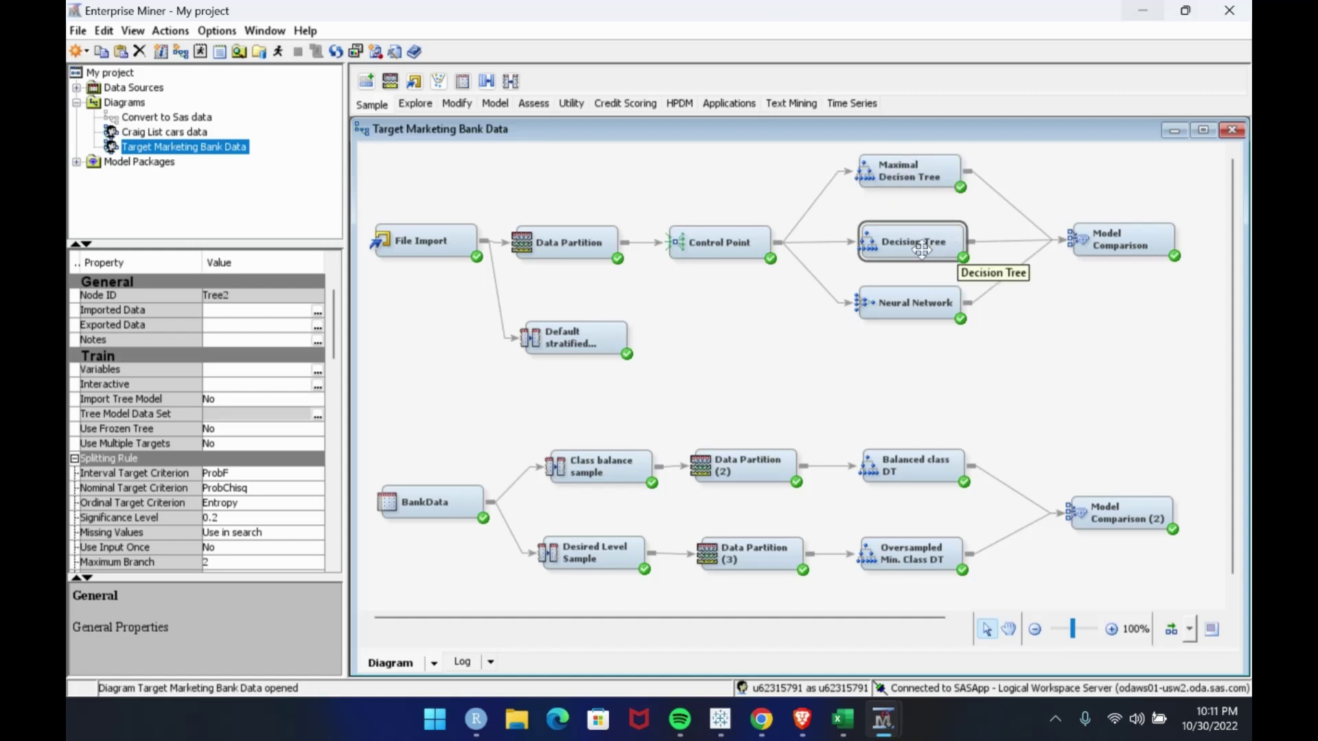
pyautogui.scroll(-2, 242, 417)
pyautogui.scroll(-6, 241, 418)
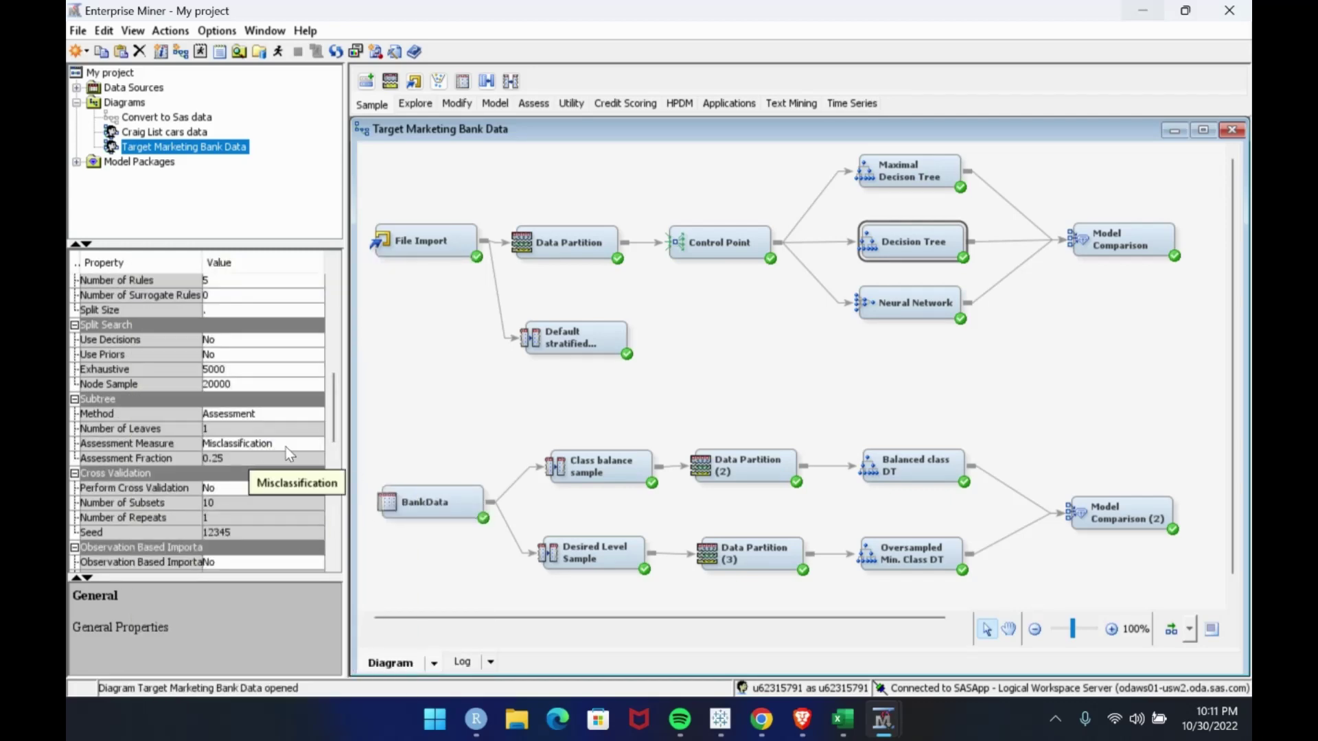
pyautogui.moveTo(202, 449)
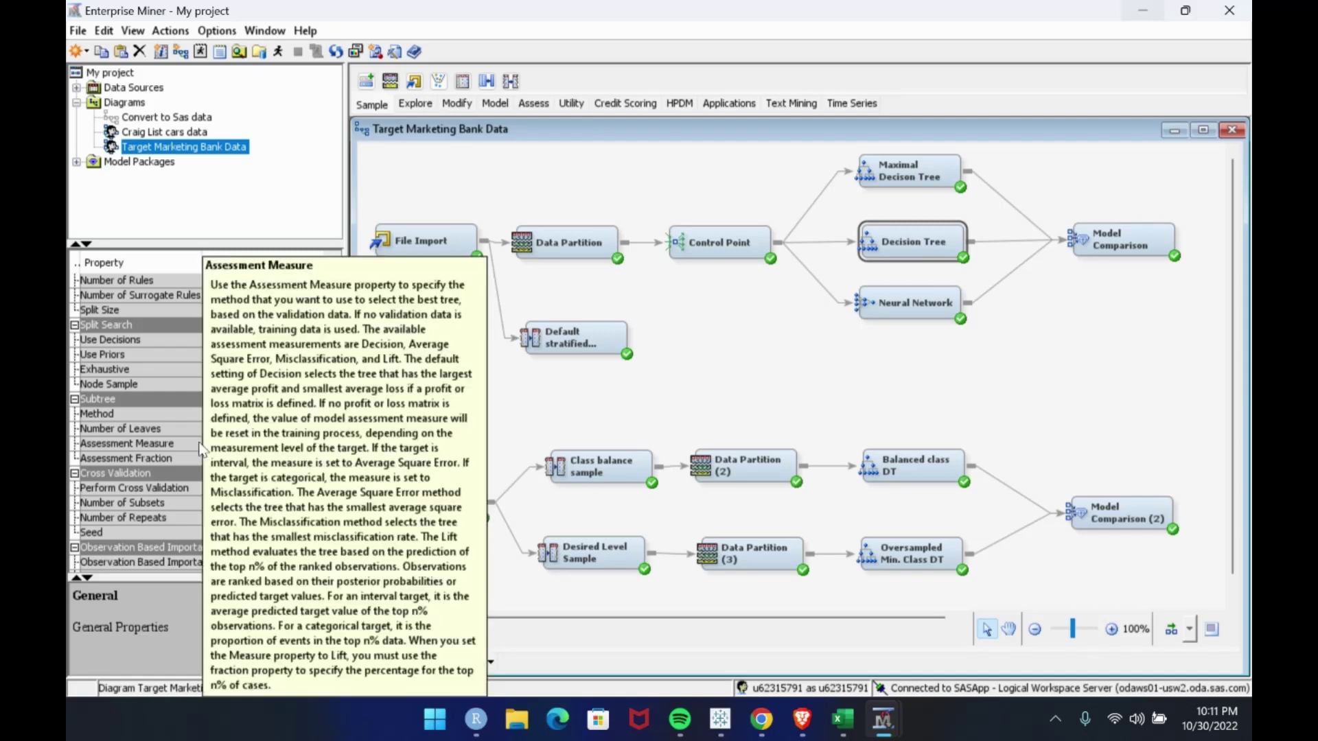
# Check the Neural Network node's Model Selection Criterion, and revisit the Decision Tree and Maximal Decision Tree nodes.
pyautogui.click(953, 320)
pyautogui.scroll(3, 279, 433)
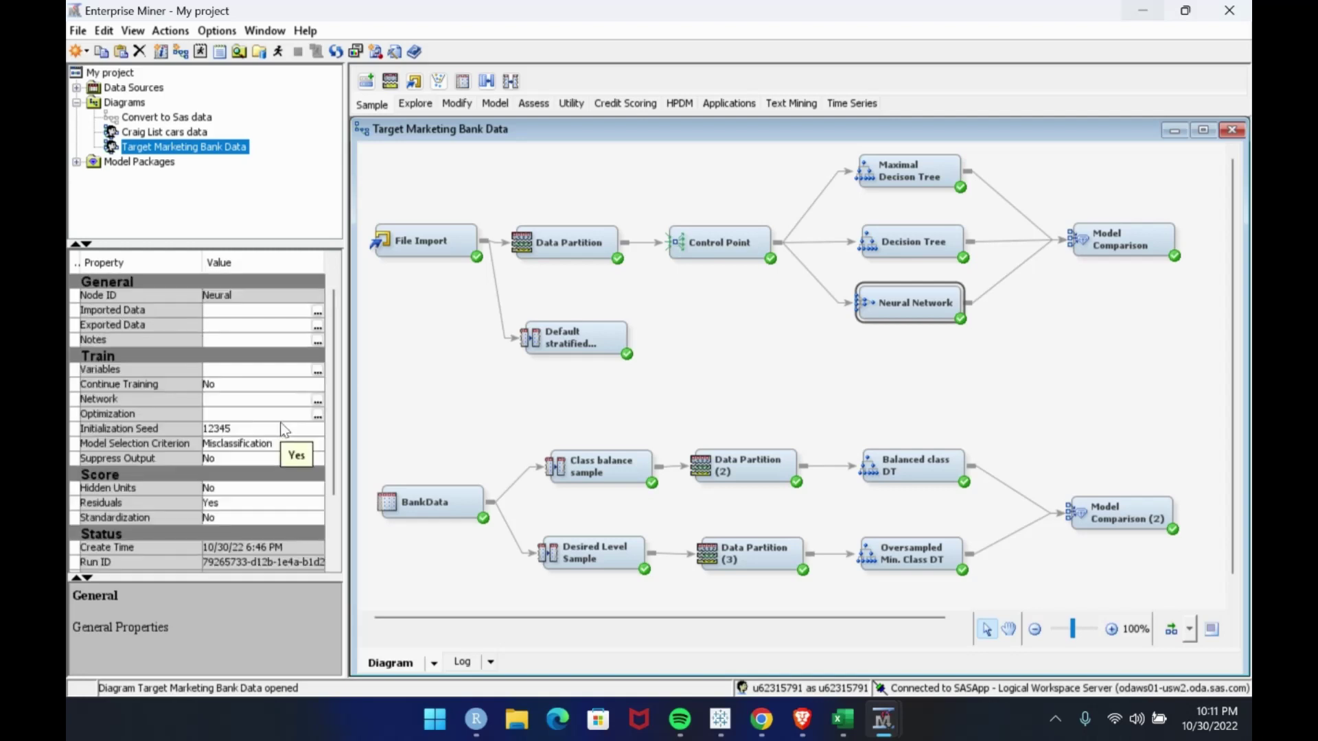
pyautogui.scroll(-2, 278, 439)
pyautogui.scroll(2, 240, 440)
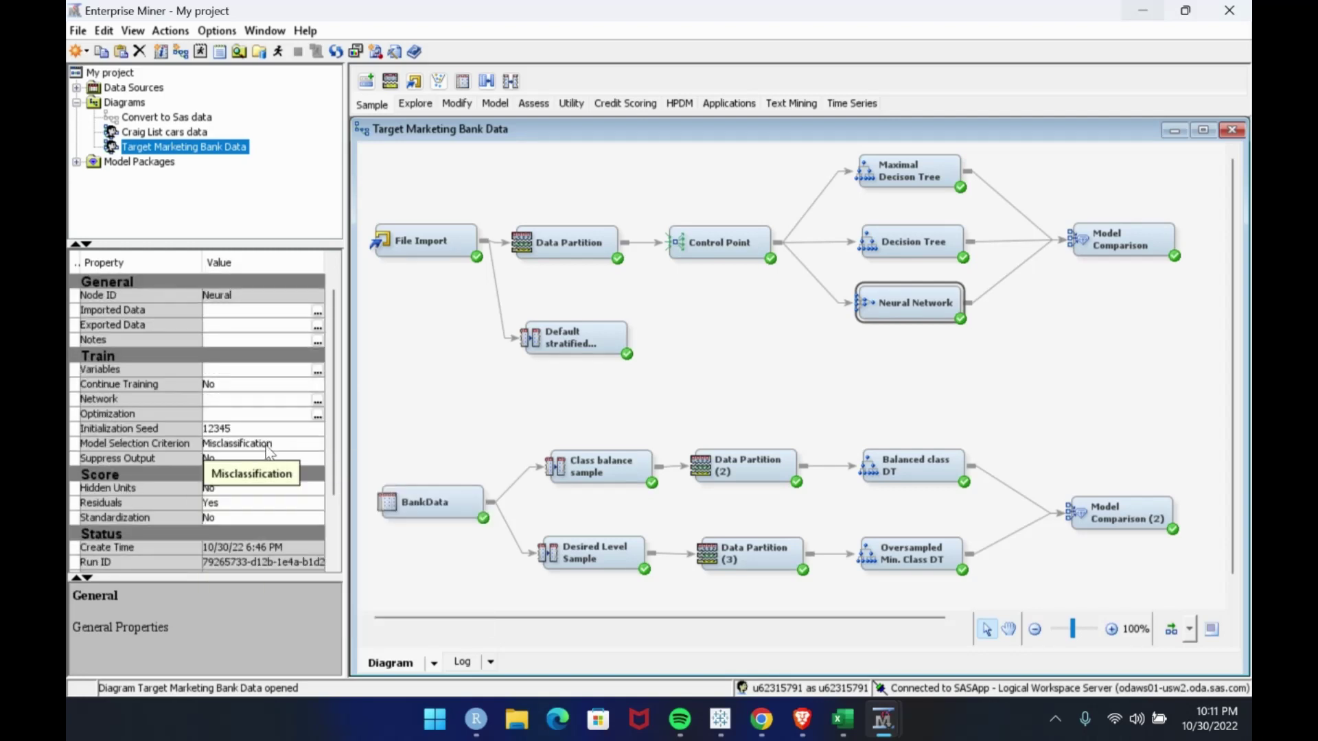
pyautogui.click(912, 241)
pyautogui.click(920, 331)
pyautogui.click(885, 161)
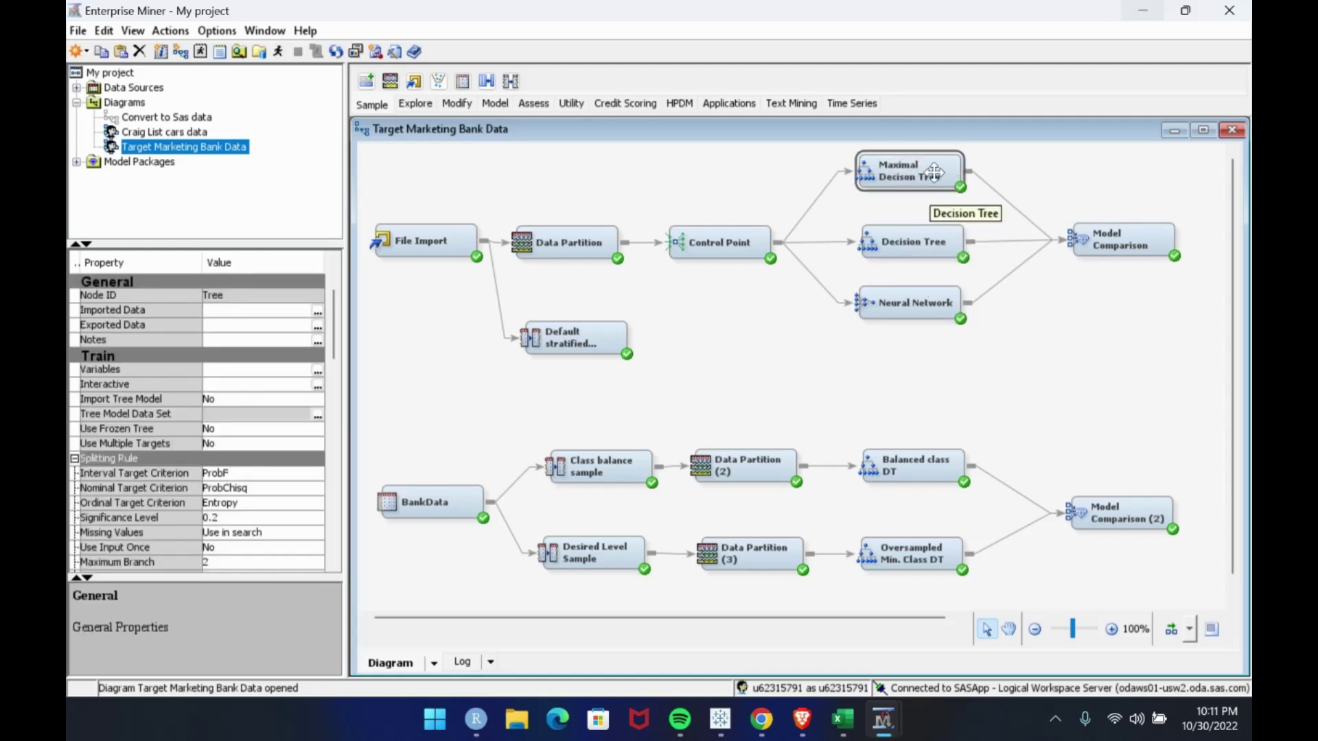
# Bring up the upper Model Comparison node's results and compare the test misclassification rate of the three models in the output.
pyautogui.click(1108, 237)
pyautogui.moveTo(895, 718)
pyautogui.click(957, 650)
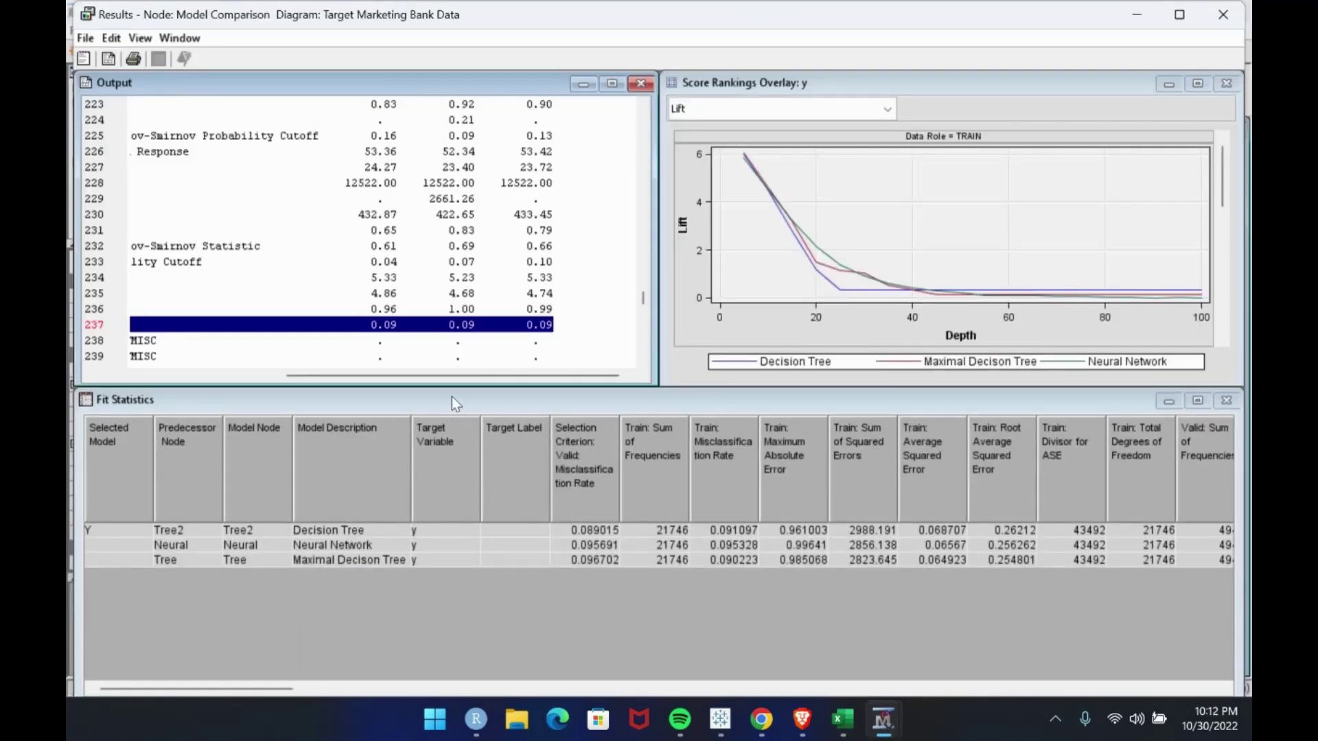
pyautogui.moveTo(459, 376); pyautogui.dragTo(325, 379)
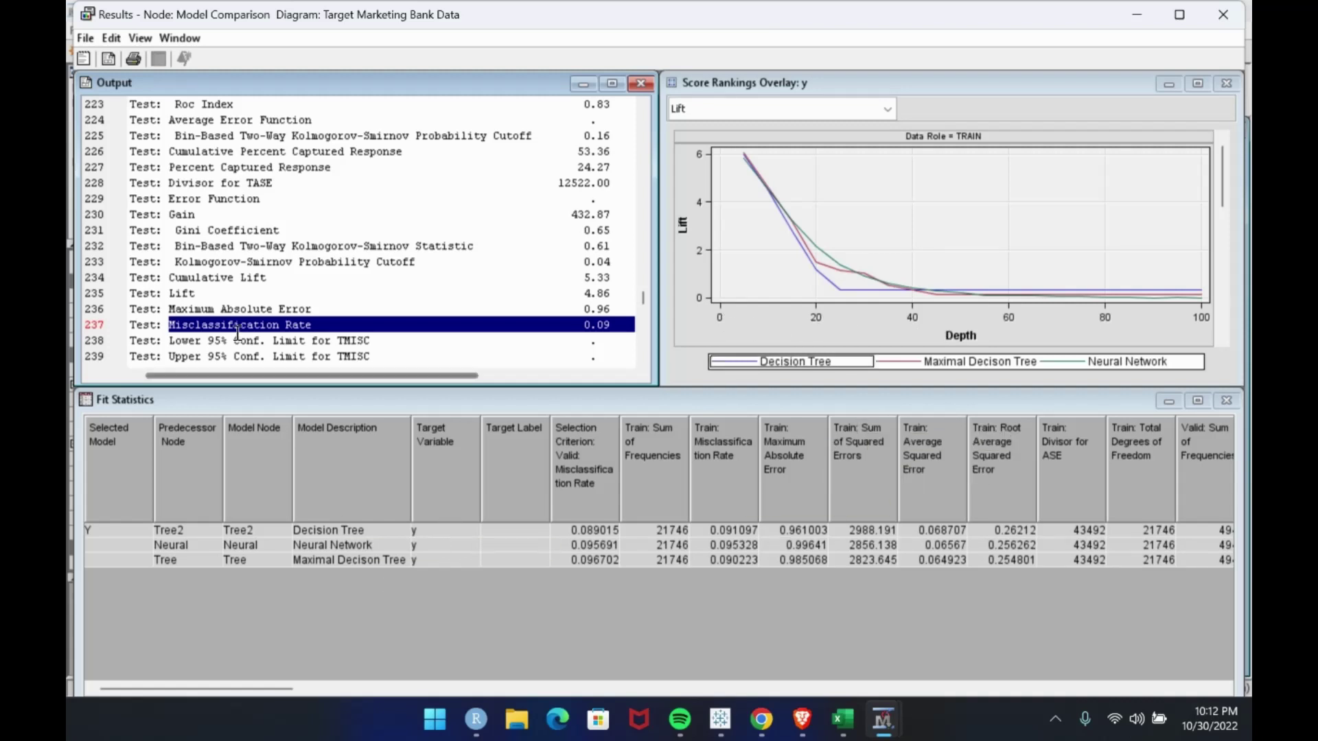
pyautogui.moveTo(311, 375); pyautogui.dragTo(453, 396)
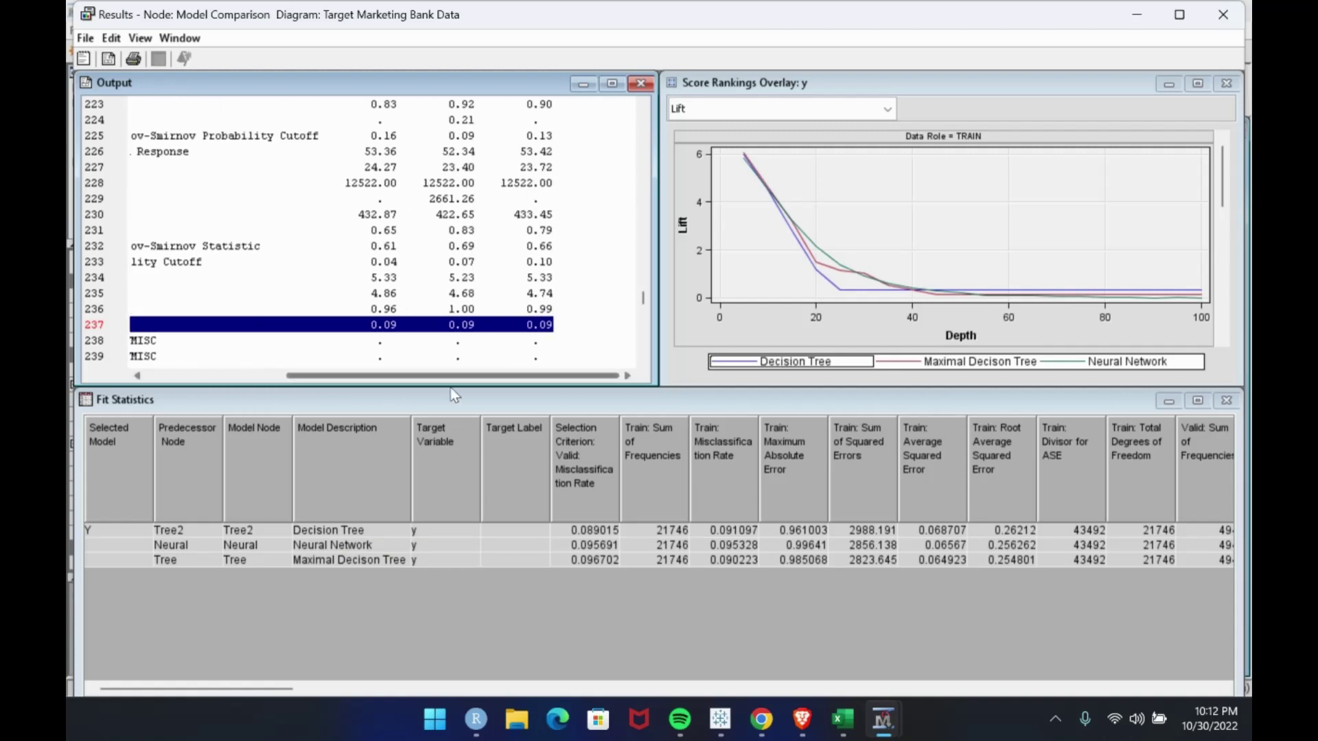
pyautogui.scroll(2, 472, 284)
pyautogui.scroll(-1, 472, 284)
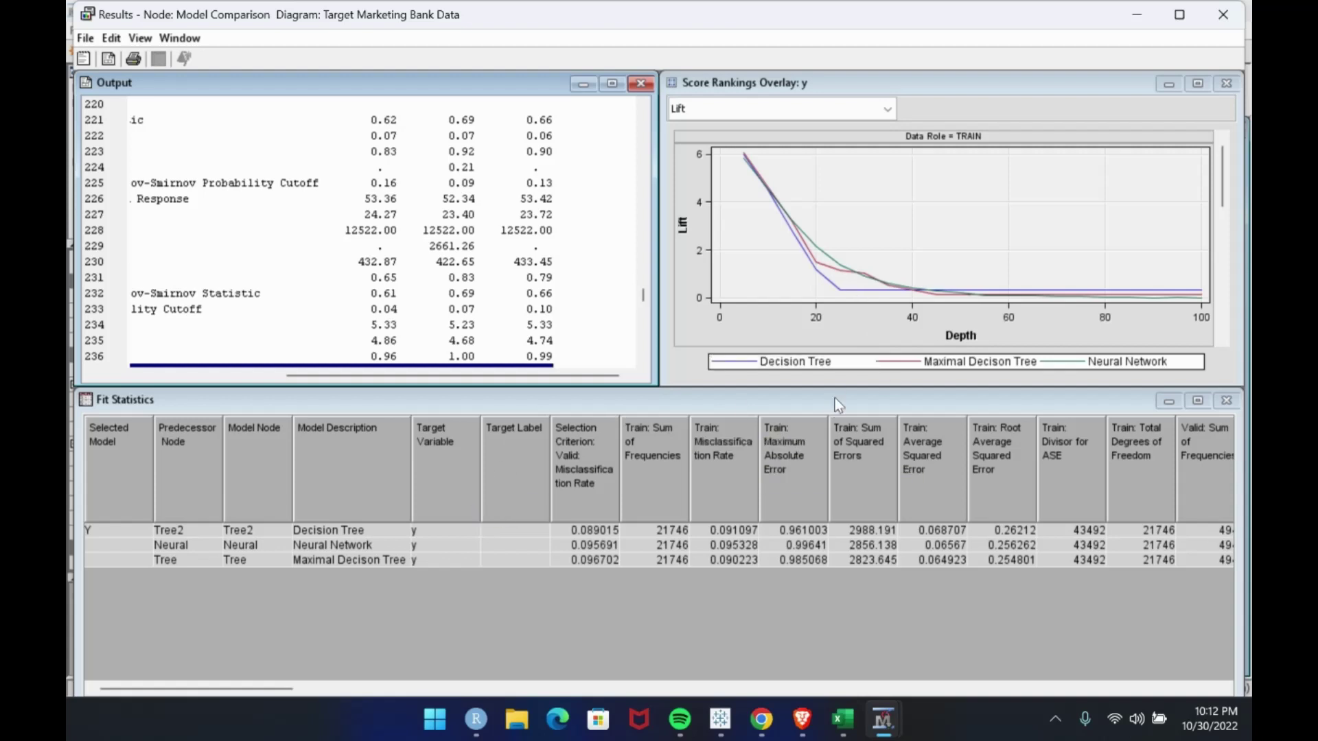
# Highlight the Decision Tree curve in the lift chart and compare the Test: Lift row across the three models.
pyautogui.click(814, 367)
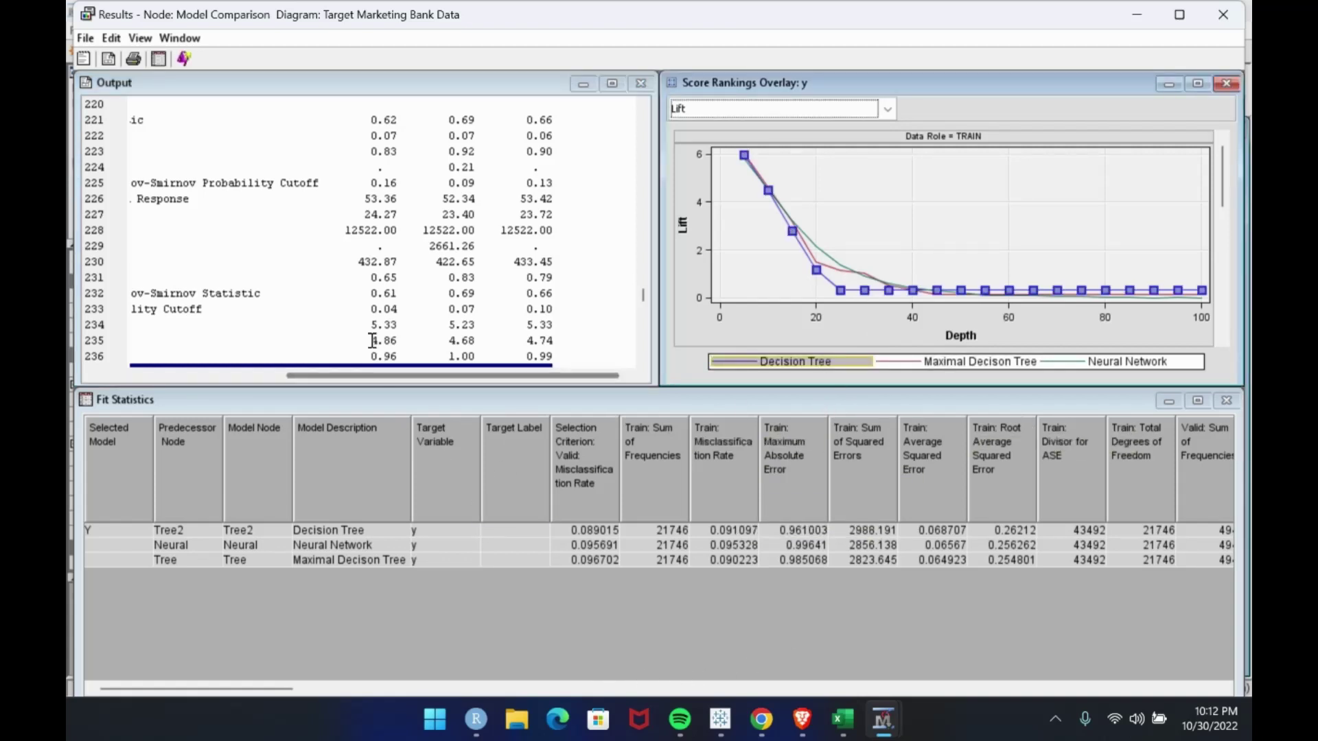
pyautogui.moveTo(357, 376); pyautogui.dragTo(214, 384)
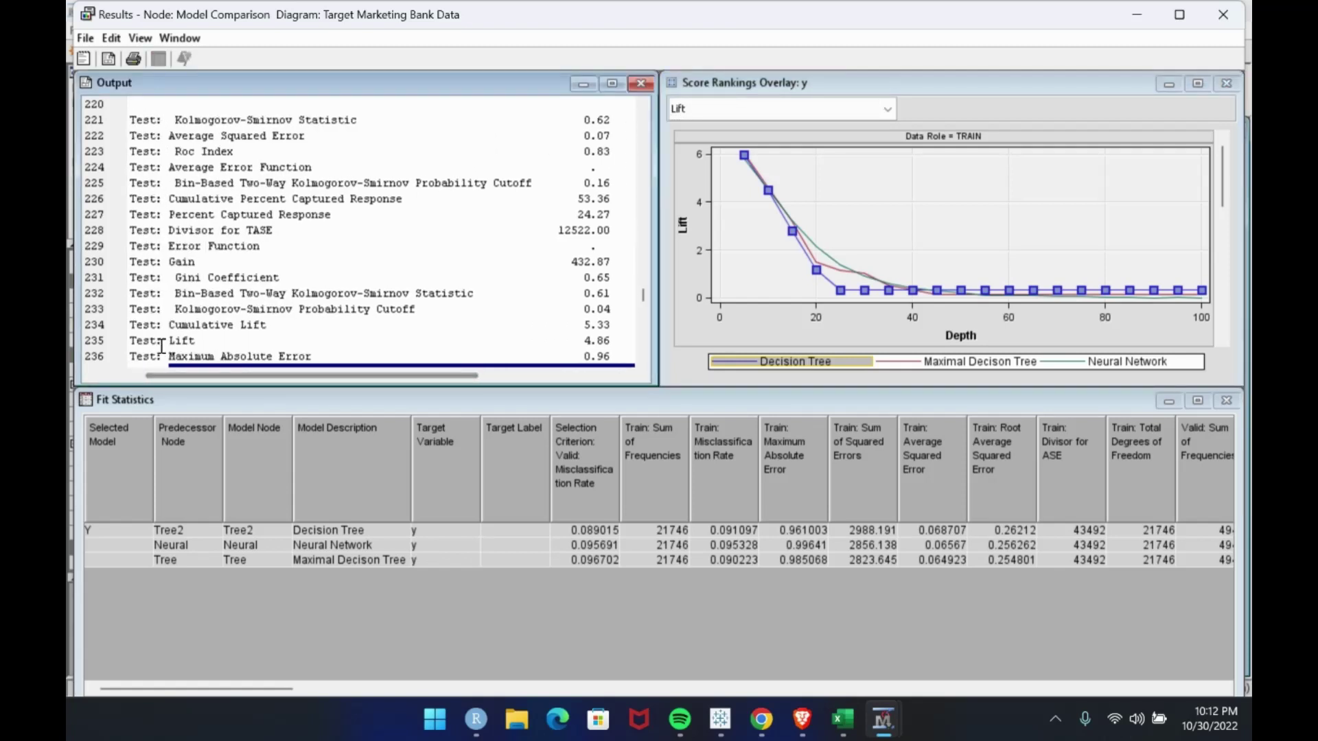
pyautogui.moveTo(130, 341); pyautogui.dragTo(659, 346)
pyautogui.scroll(1, 447, 262)
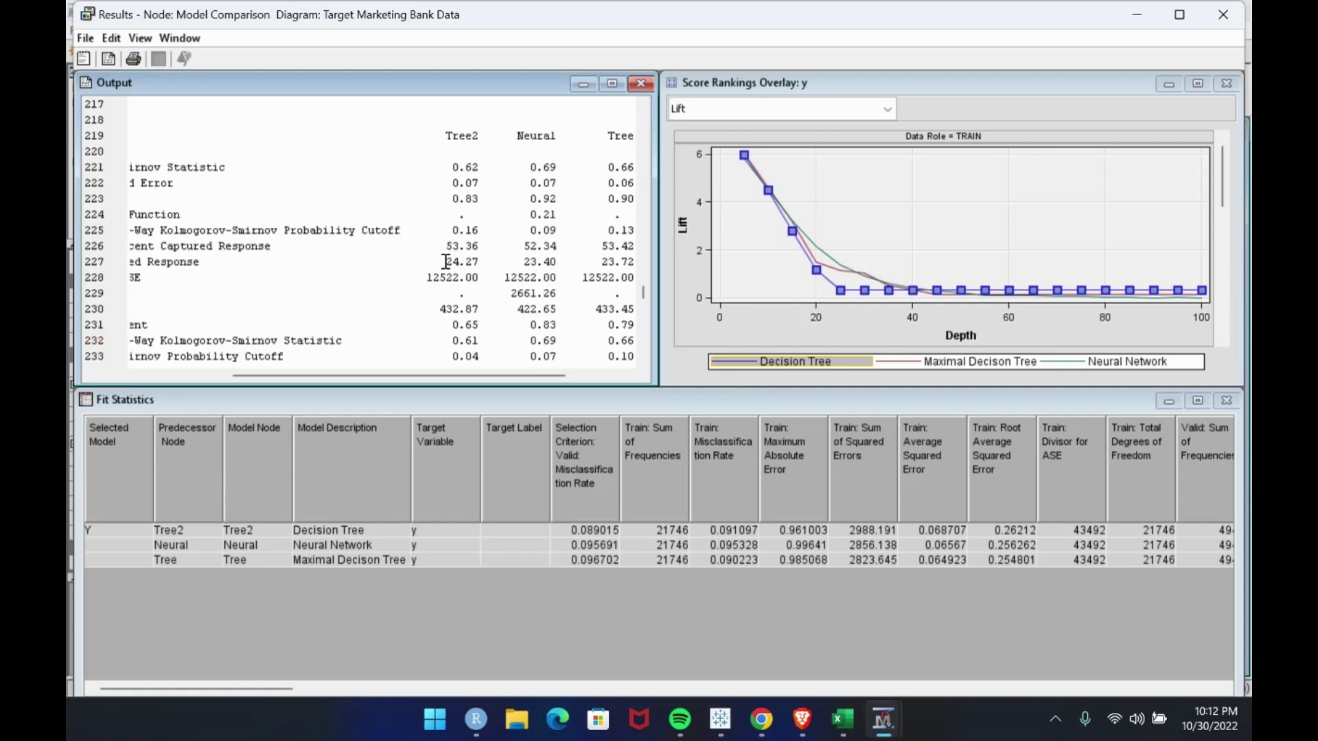
pyautogui.scroll(-1, 453, 261)
pyautogui.moveTo(436, 376); pyautogui.dragTo(463, 377)
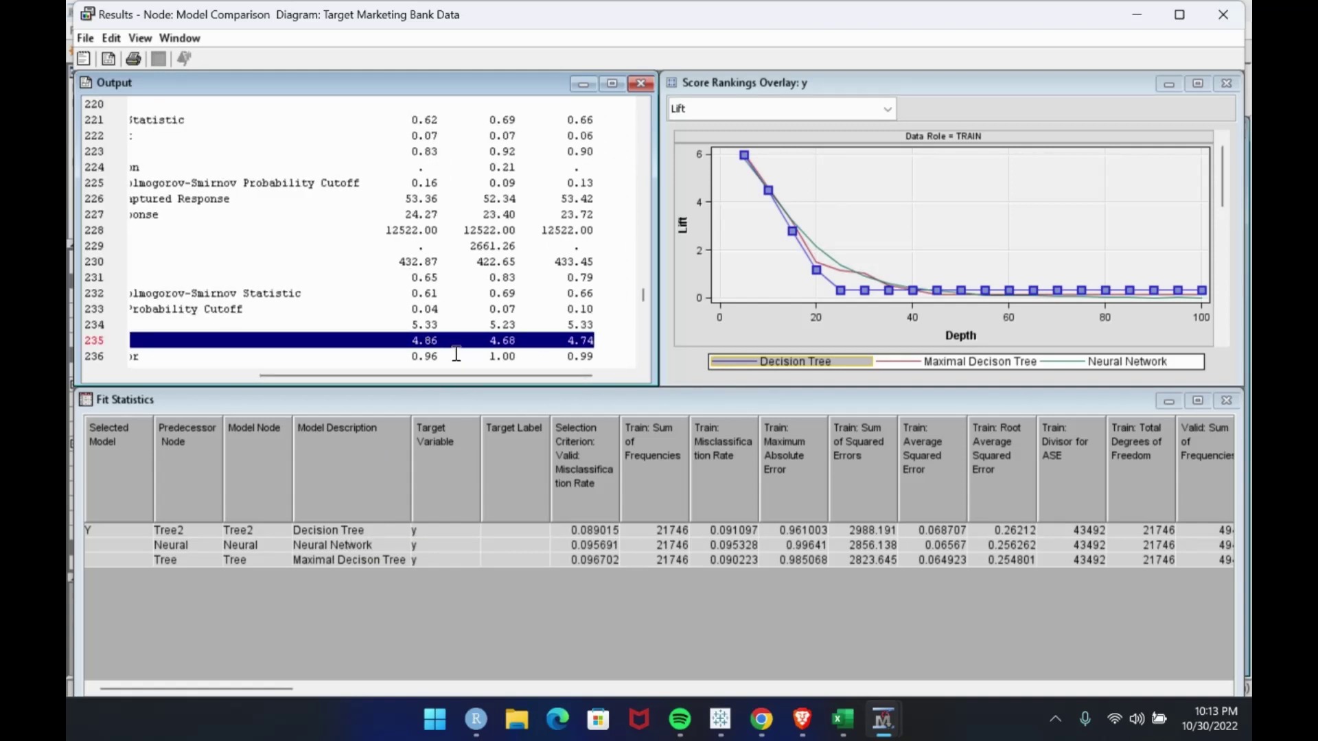
pyautogui.scroll(1, 456, 354)
pyautogui.click(346, 534)
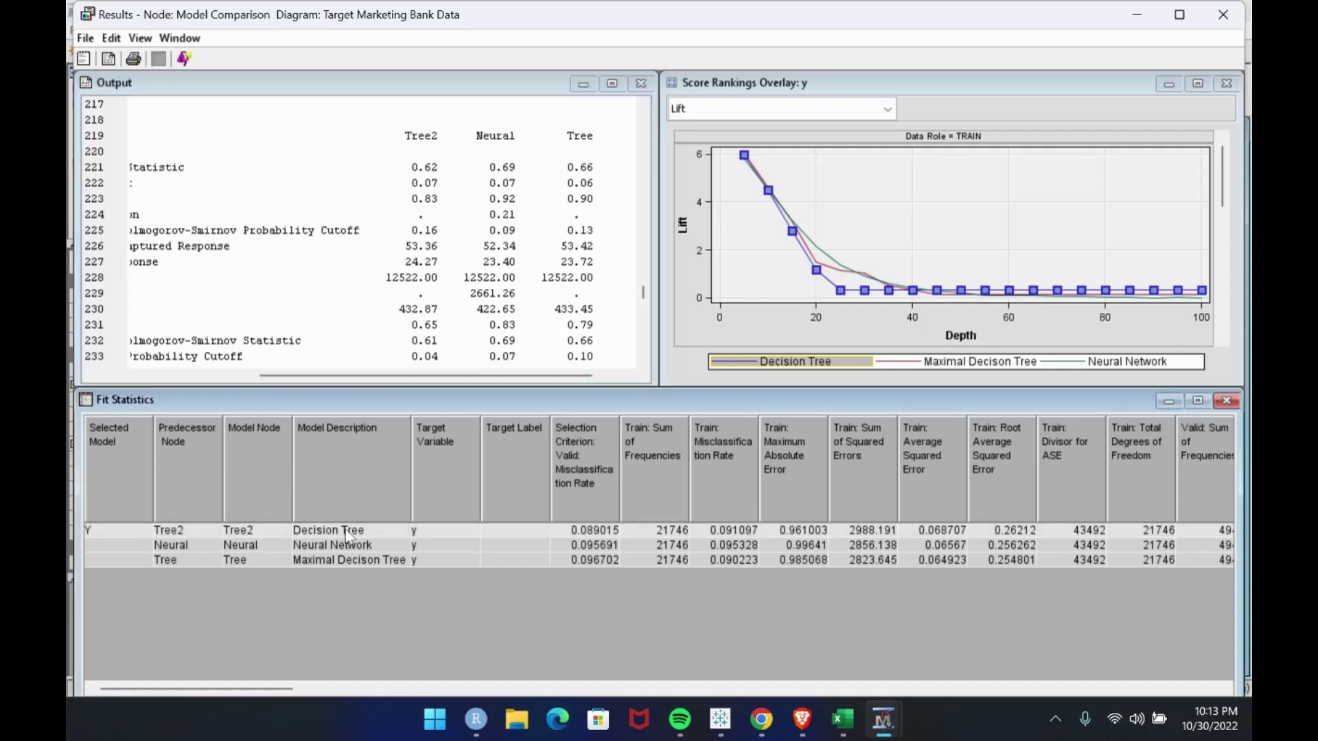
pyautogui.scroll(-1, 543, 370)
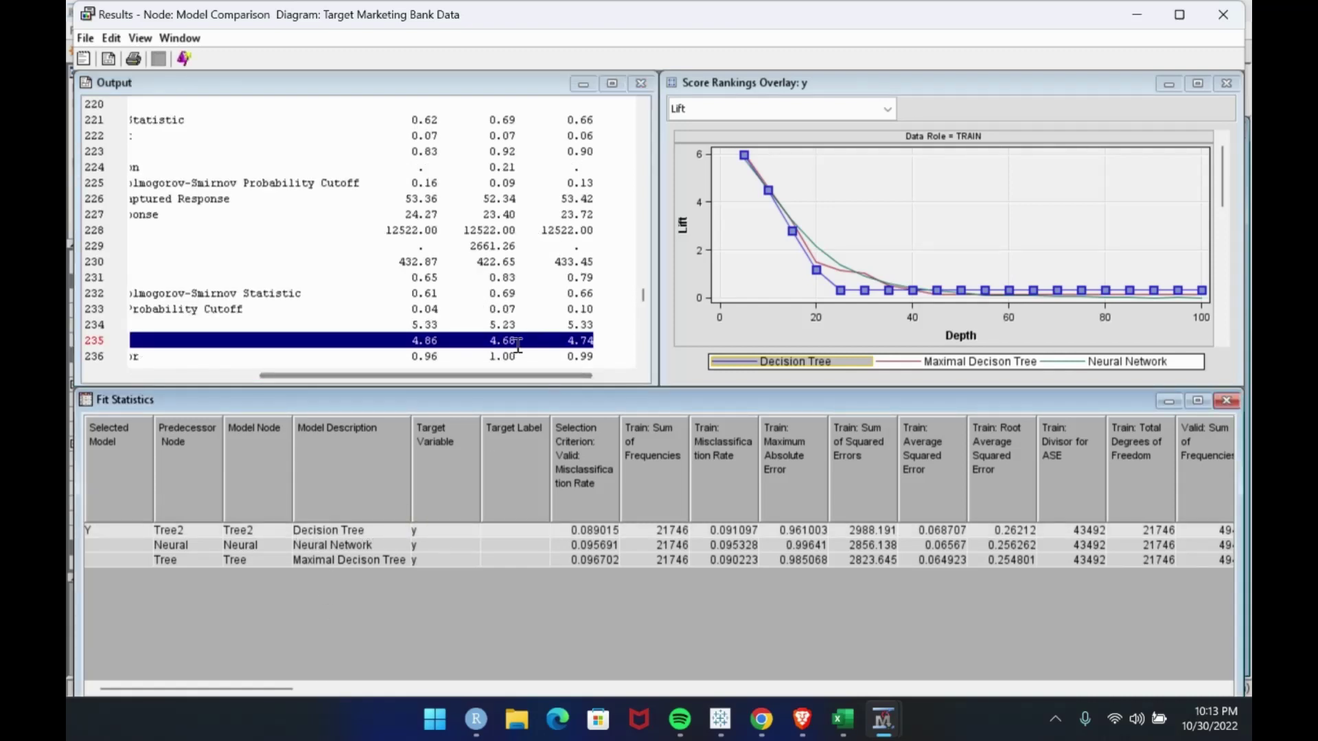
# Return to the diagram and inspect the BankData, Class balance sample, Data Partition (2) and Desired Level Sample nodes.
pyautogui.click(1137, 17)
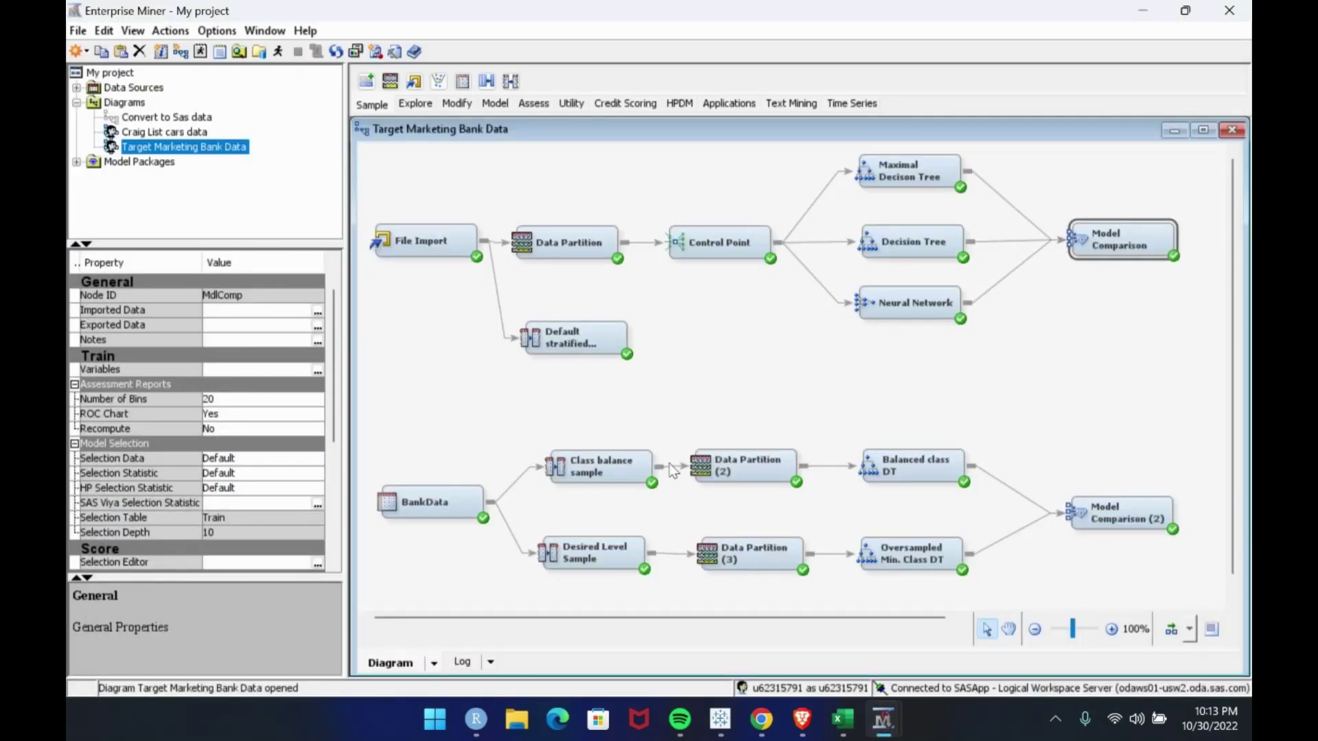
pyautogui.click(603, 478)
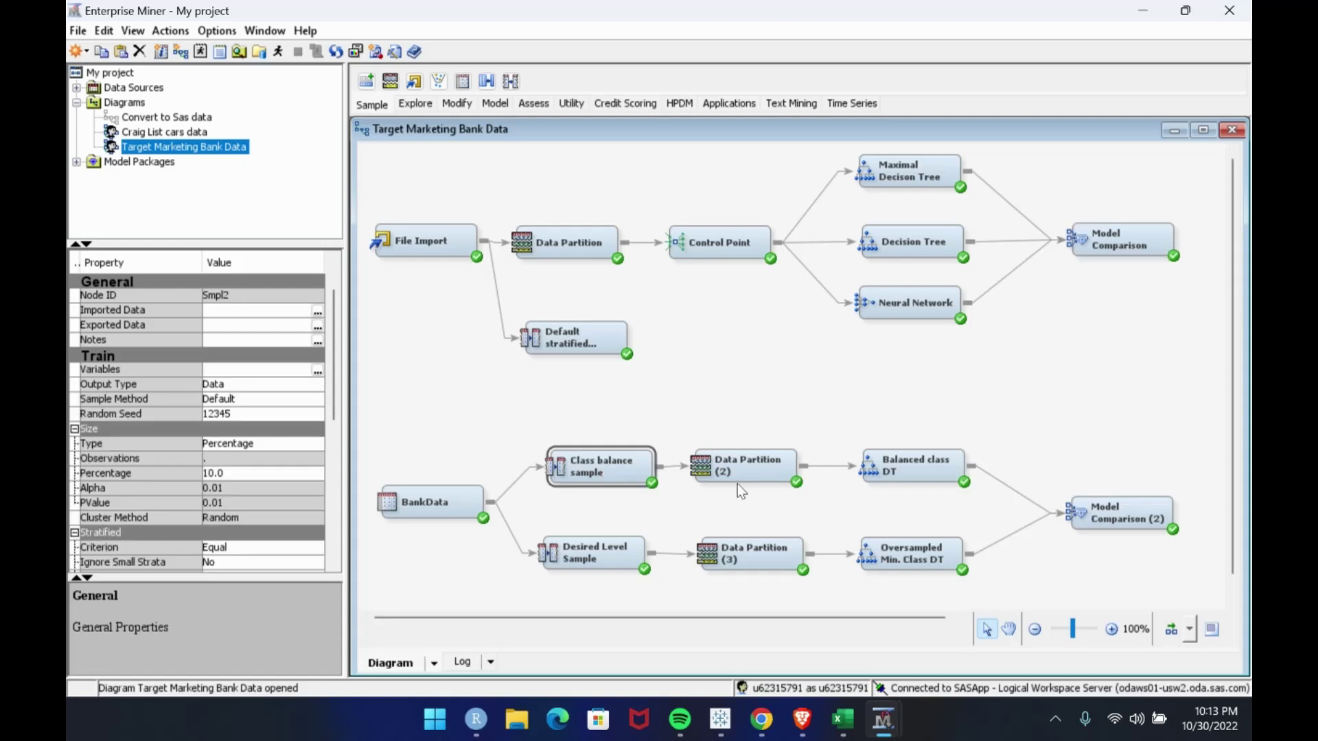
pyautogui.click(738, 473)
pyautogui.click(597, 480)
pyautogui.click(450, 504)
pyautogui.click(585, 562)
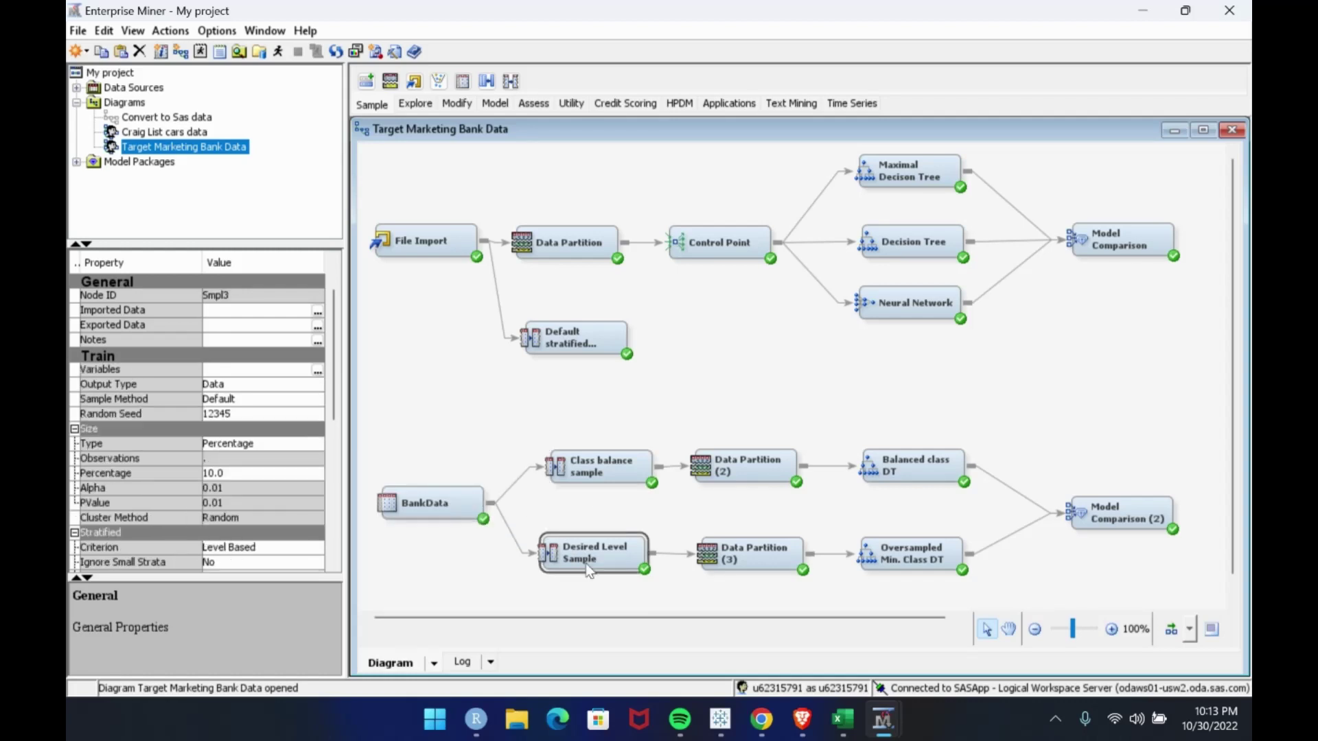
# Compare the properties of the Class balance sample and Desired Level Sample nodes, and inspect the BankData node.
pyautogui.click(608, 473)
pyautogui.click(608, 567)
pyautogui.click(602, 478)
pyautogui.click(613, 545)
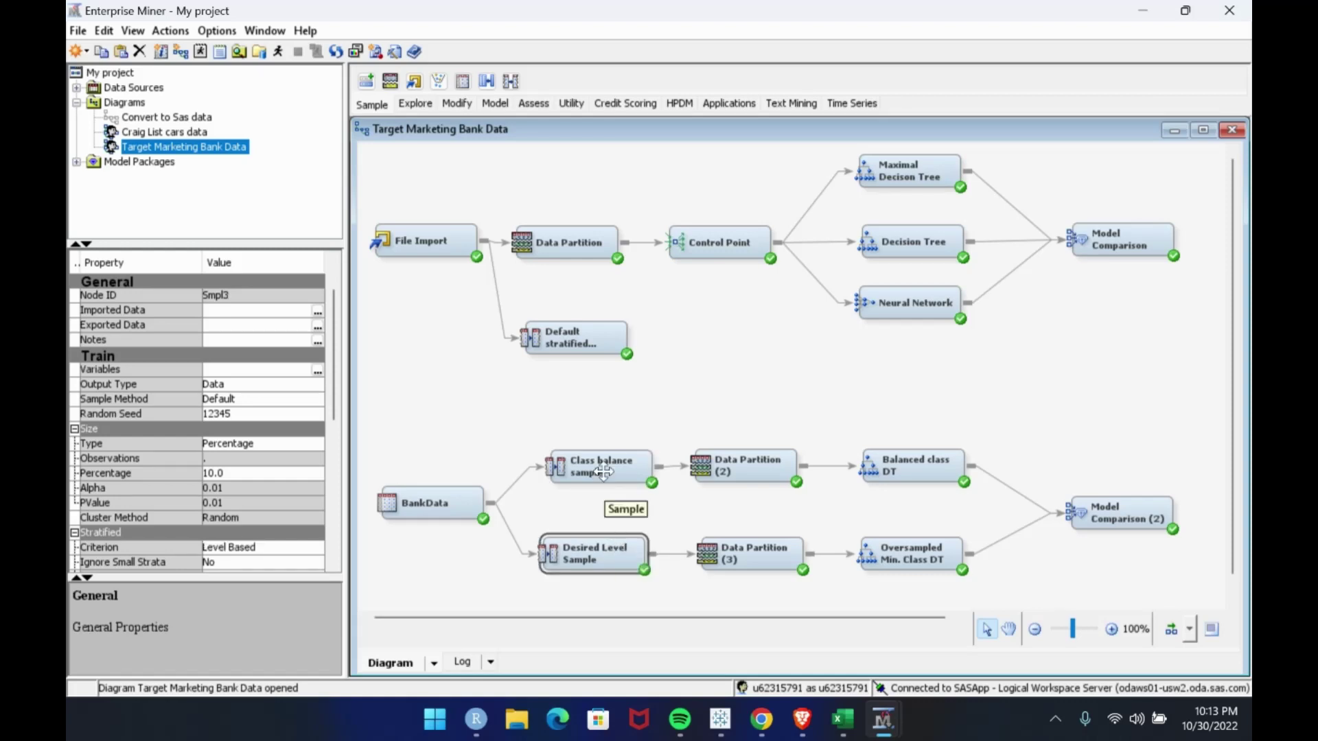
pyautogui.click(600, 472)
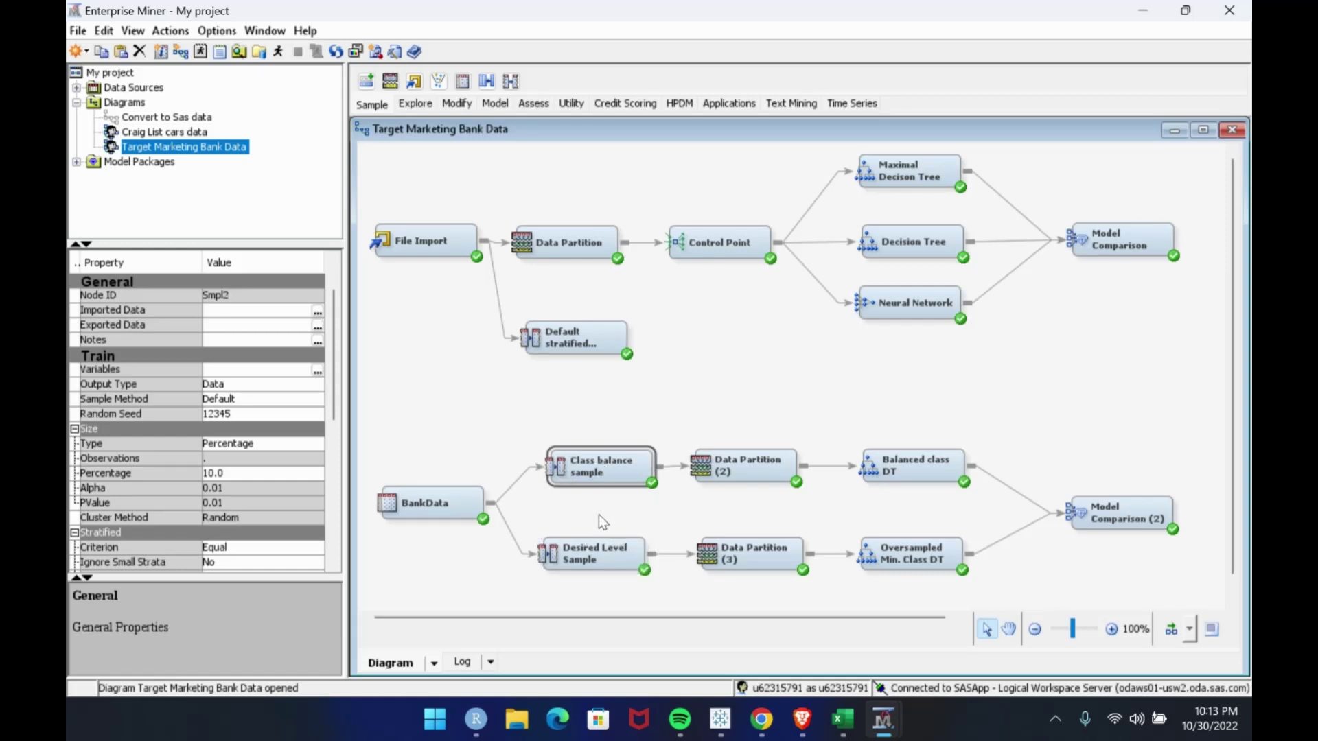
pyautogui.click(453, 501)
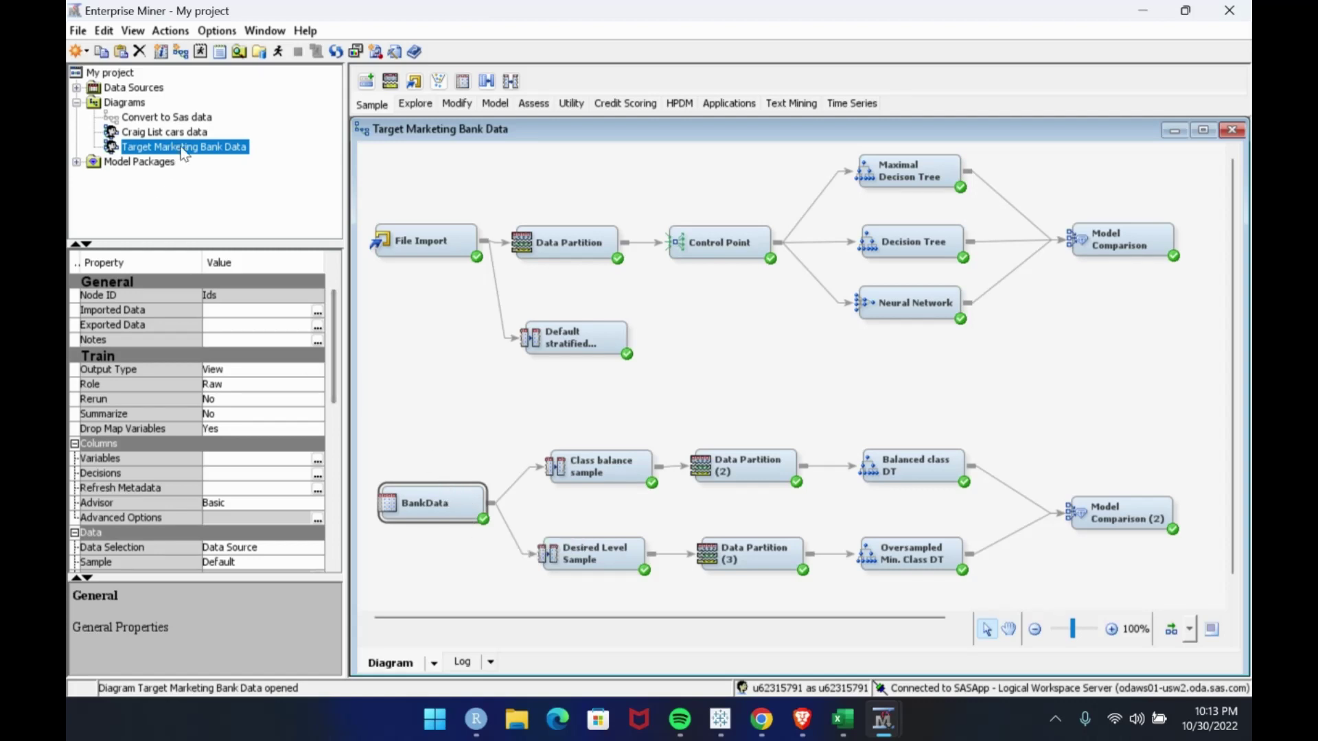
# Locate BankData among the project's data sources and bring up its decision processing settings.
pyautogui.rightClick(134, 87)
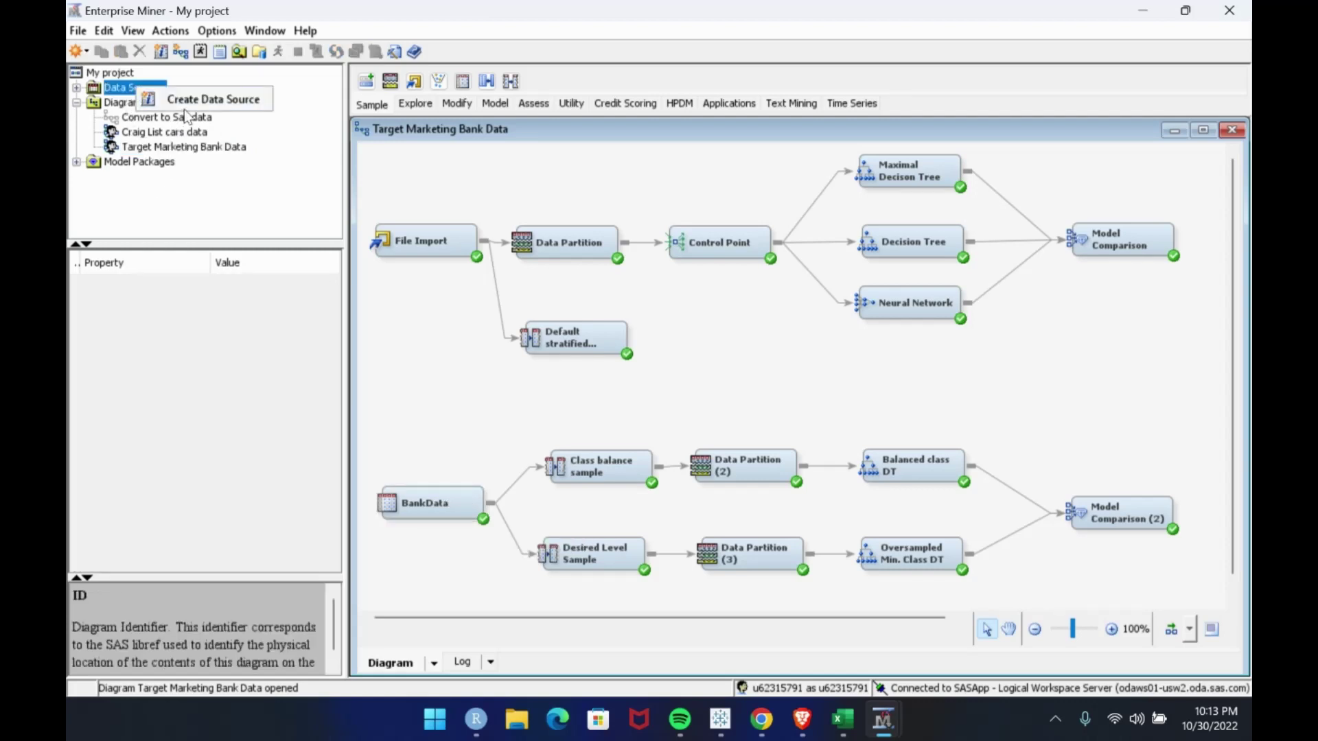
pyautogui.click(439, 507)
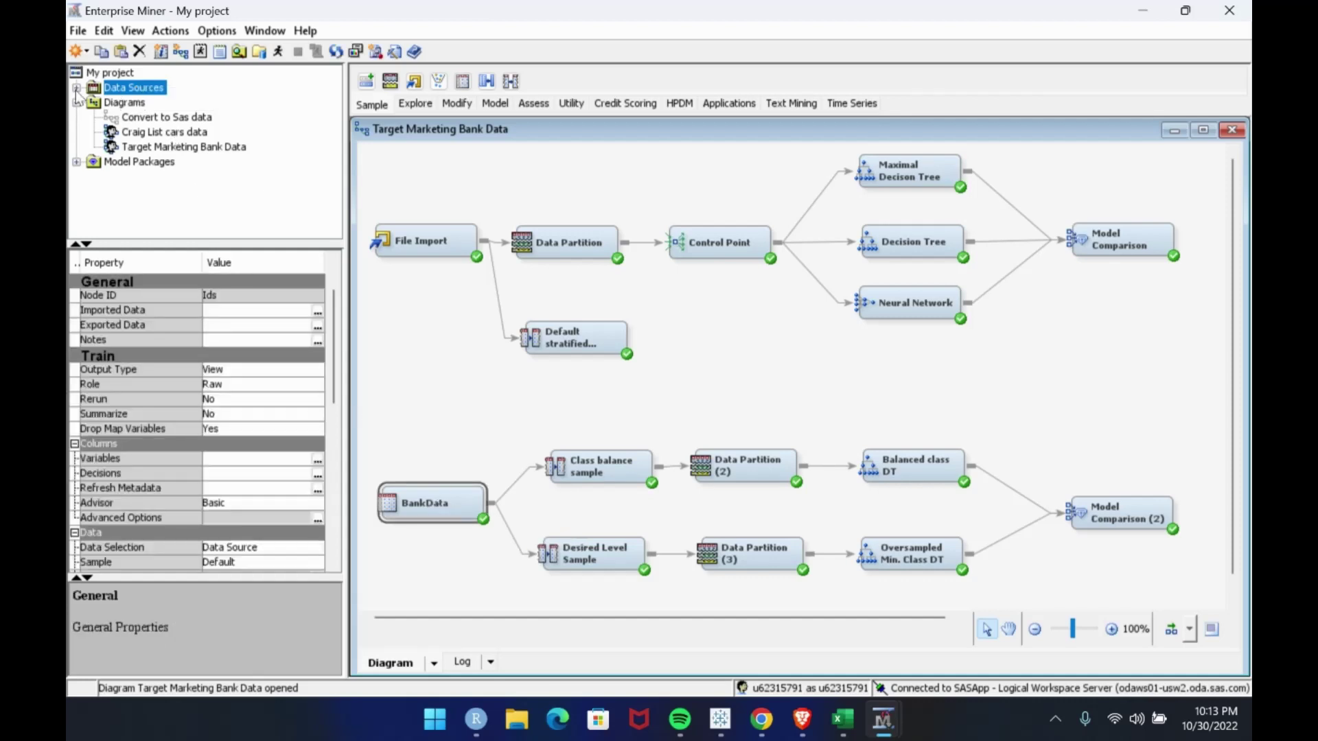
pyautogui.click(132, 102)
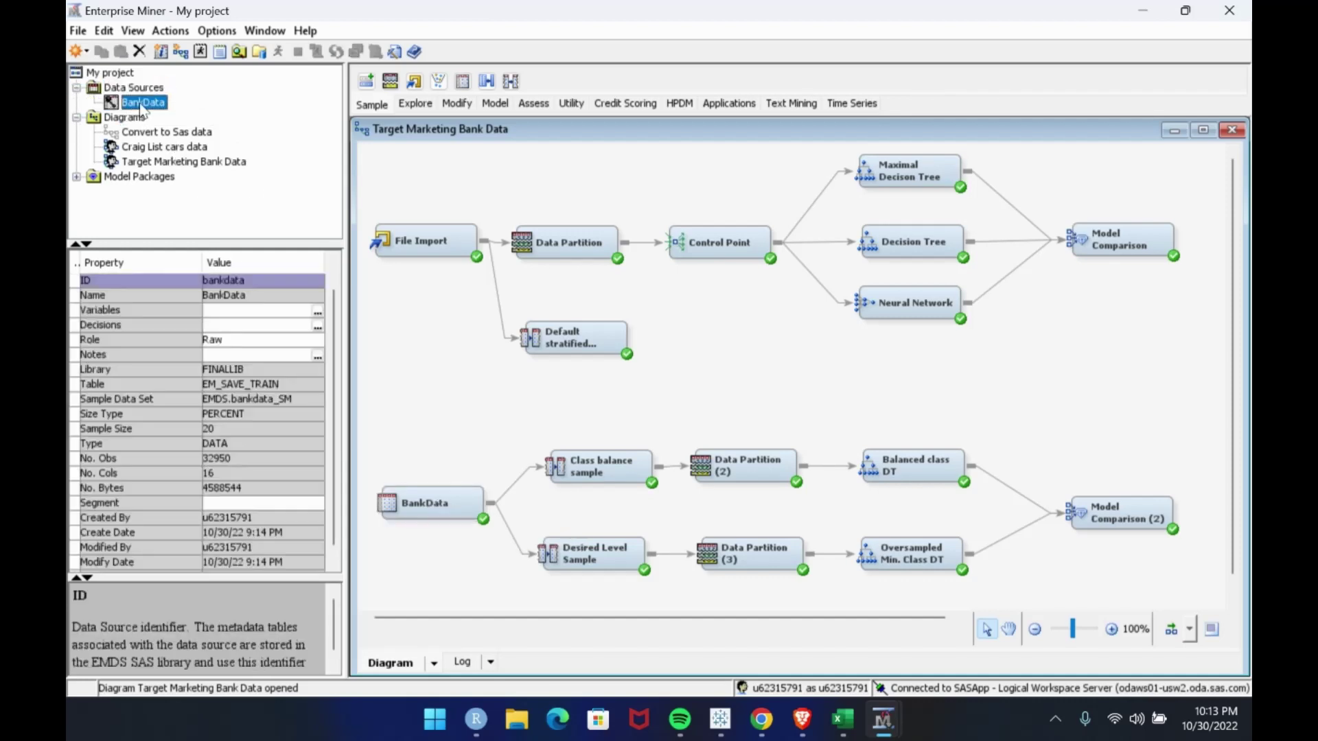
pyautogui.rightClick(137, 103)
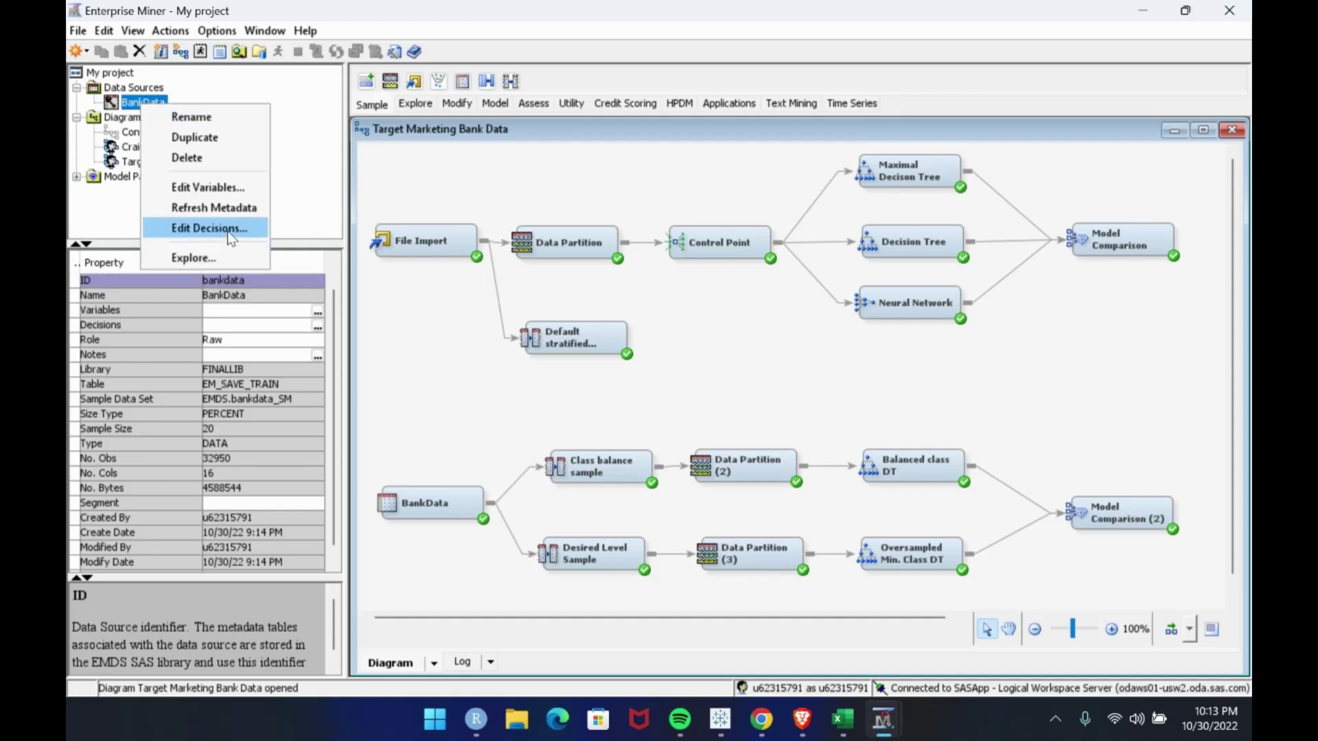
pyautogui.click(228, 231)
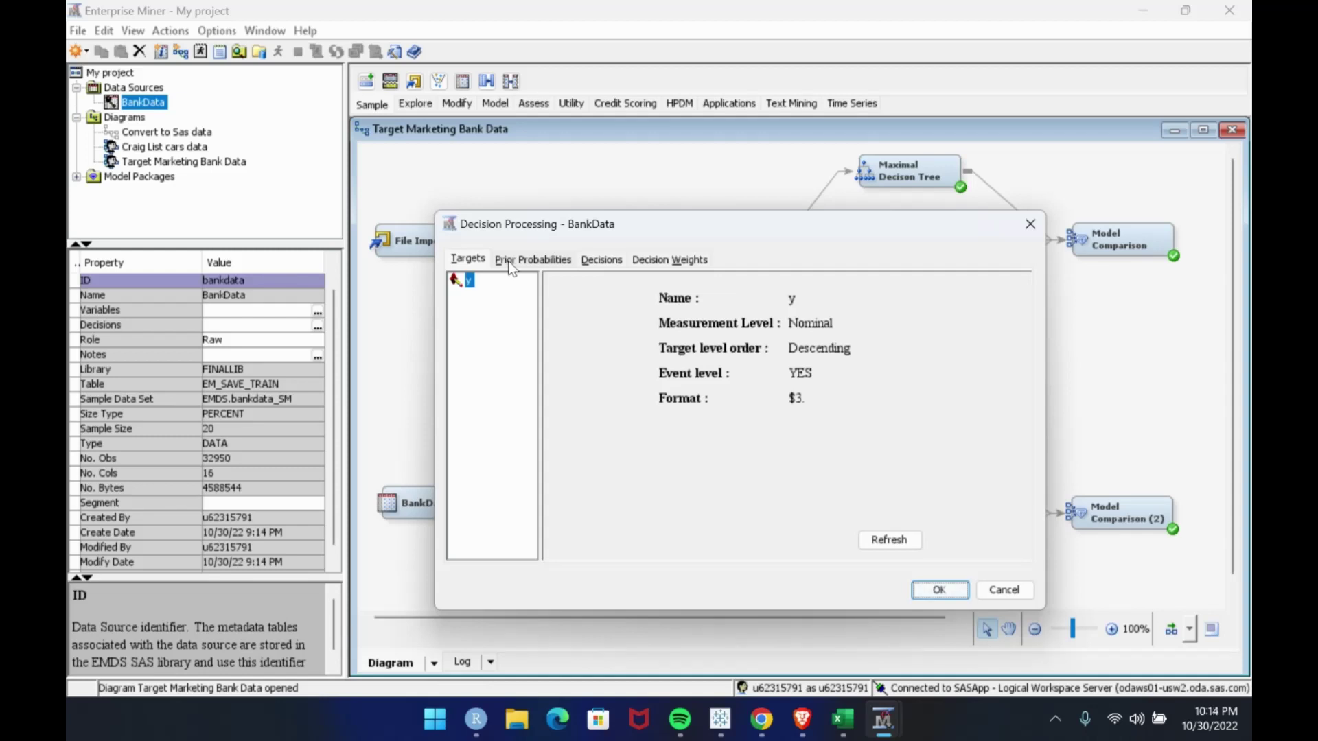
# Review the prior probabilities of target y with the new-priors option enabled, and set that option back to No.
pyautogui.click(531, 260)
pyautogui.click(471, 320)
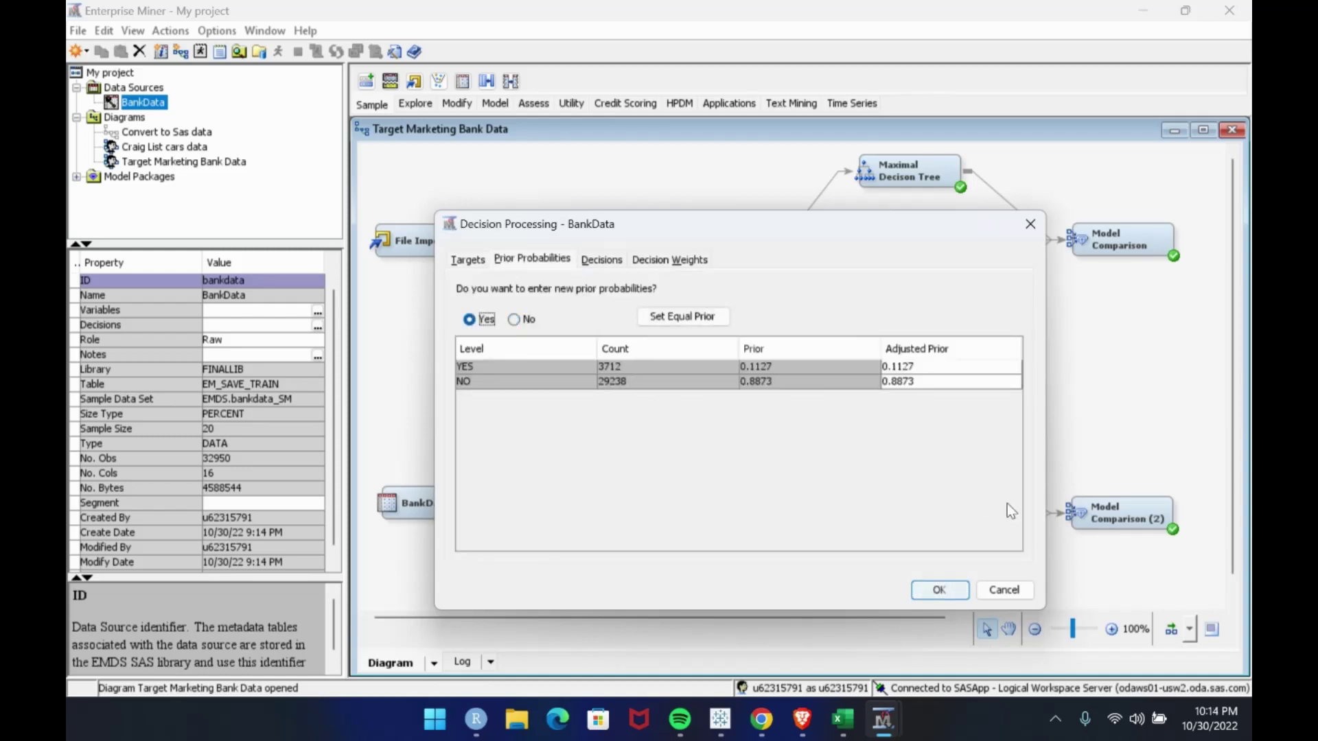
pyautogui.doubleClick(932, 366)
pyautogui.doubleClick(932, 381)
pyautogui.click(518, 318)
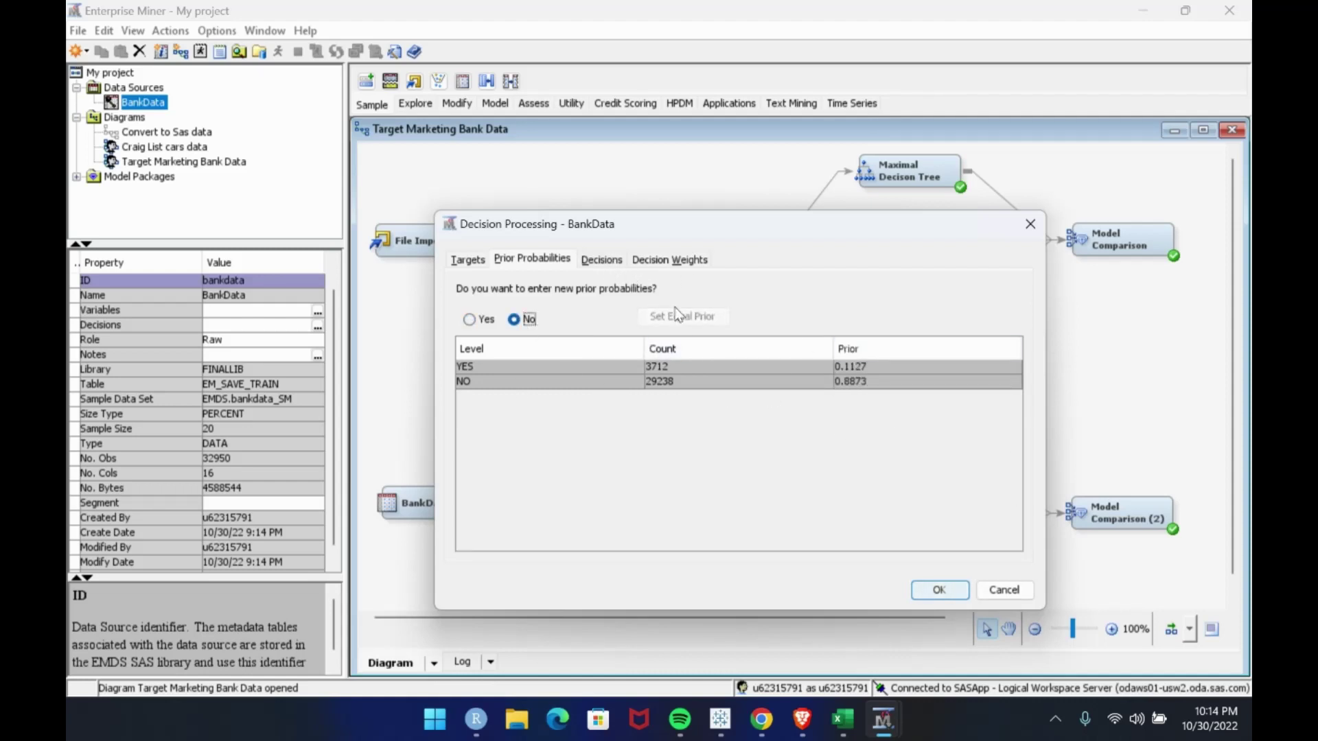
# Review the decisions defined for BankData and the decision weights under the Maximize function.
pyautogui.click(610, 265)
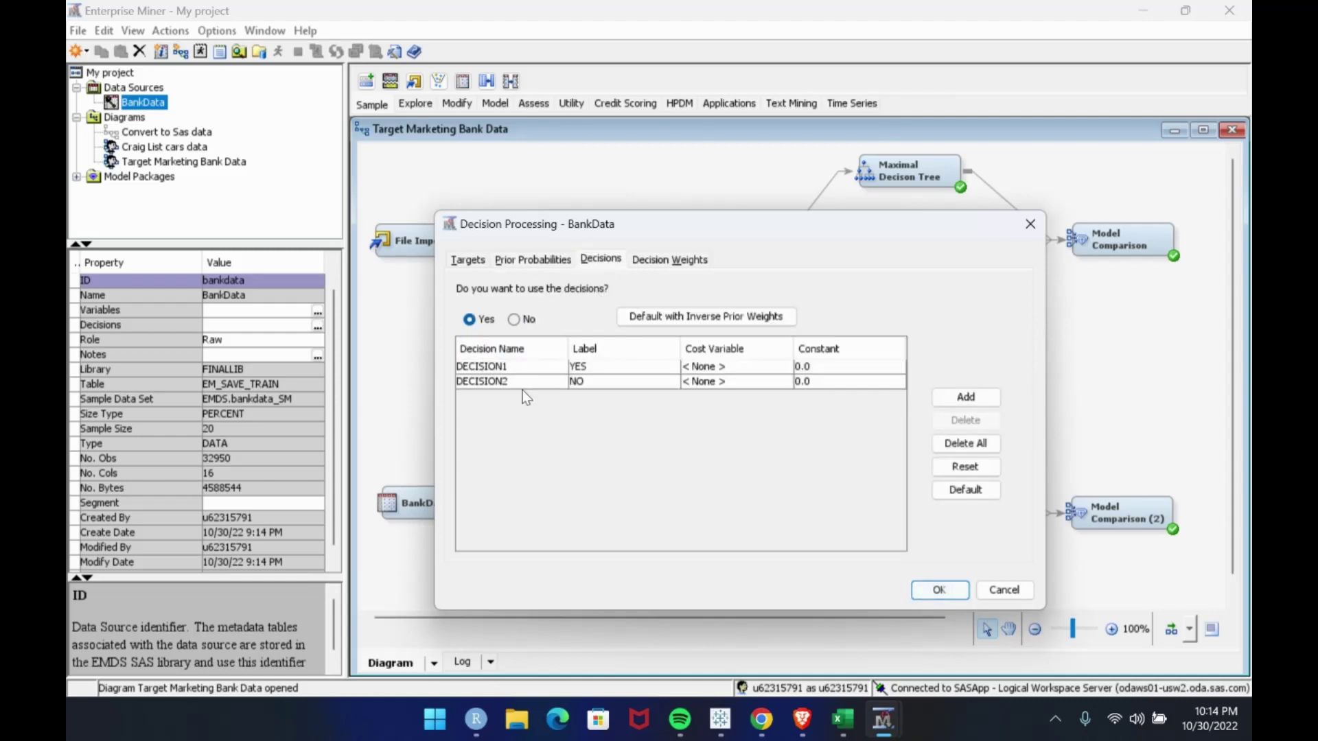
pyautogui.click(677, 262)
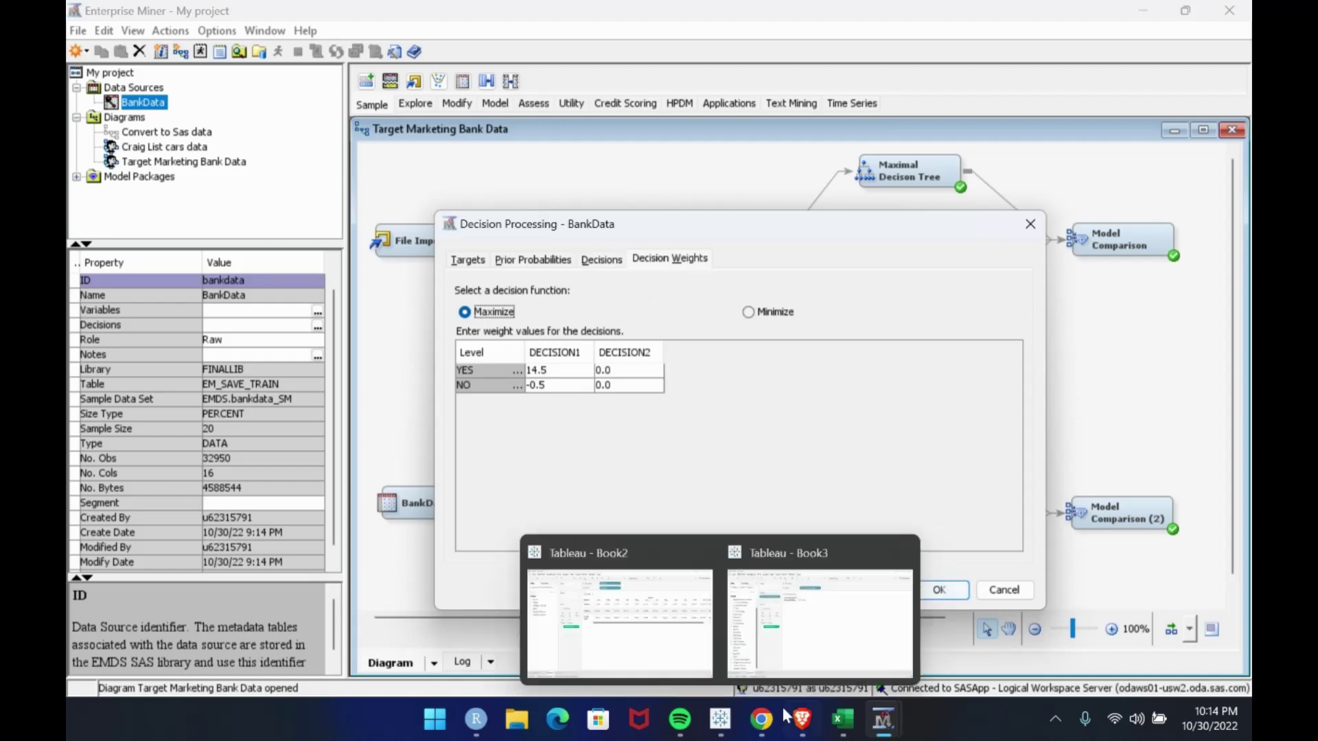
pyautogui.click(760, 719)
pyautogui.doubleClick(549, 371)
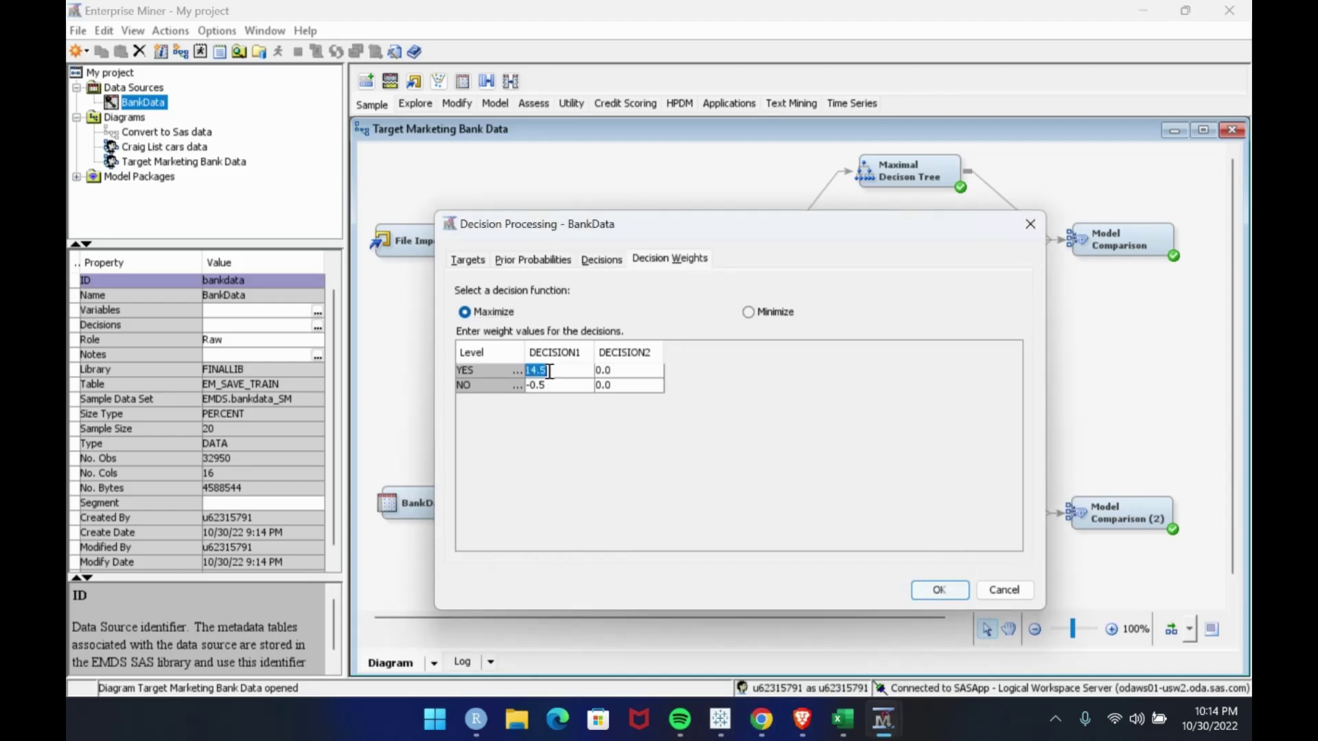
pyautogui.click(601, 260)
pyautogui.click(669, 261)
# Go over the DECISION1 weights for YES and NO and the DECISION2 weight for YES, and accept the decision settings.
pyautogui.doubleClick(555, 371)
pyautogui.click(556, 371)
pyautogui.moveTo(555, 371); pyautogui.dragTo(520, 372)
pyautogui.doubleClick(549, 384)
pyautogui.click(549, 388)
pyautogui.doubleClick(553, 385)
pyautogui.doubleClick(651, 370)
pyautogui.click(945, 592)
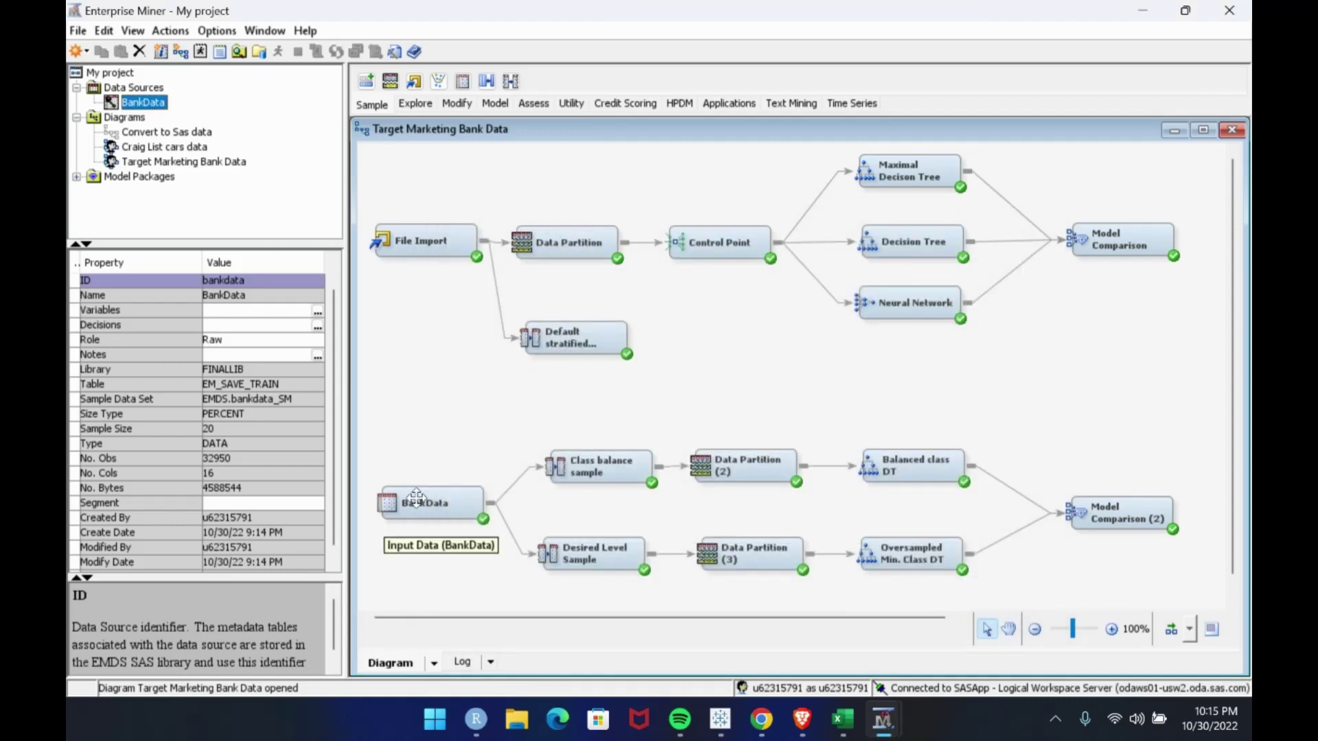
# Inspect the BankData, Balanced class DT and the two lower sample nodes, and move the Default stratified node slightly down.
pyautogui.click(416, 499)
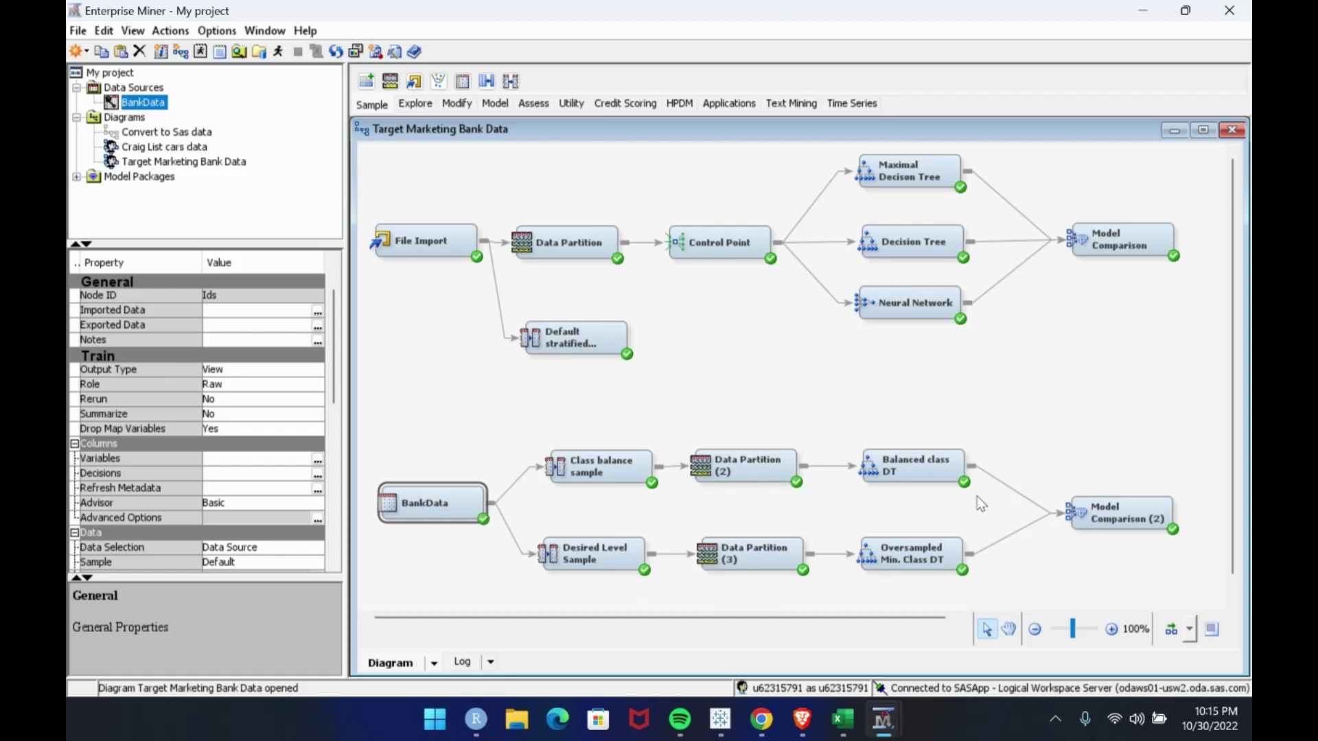
pyautogui.click(913, 466)
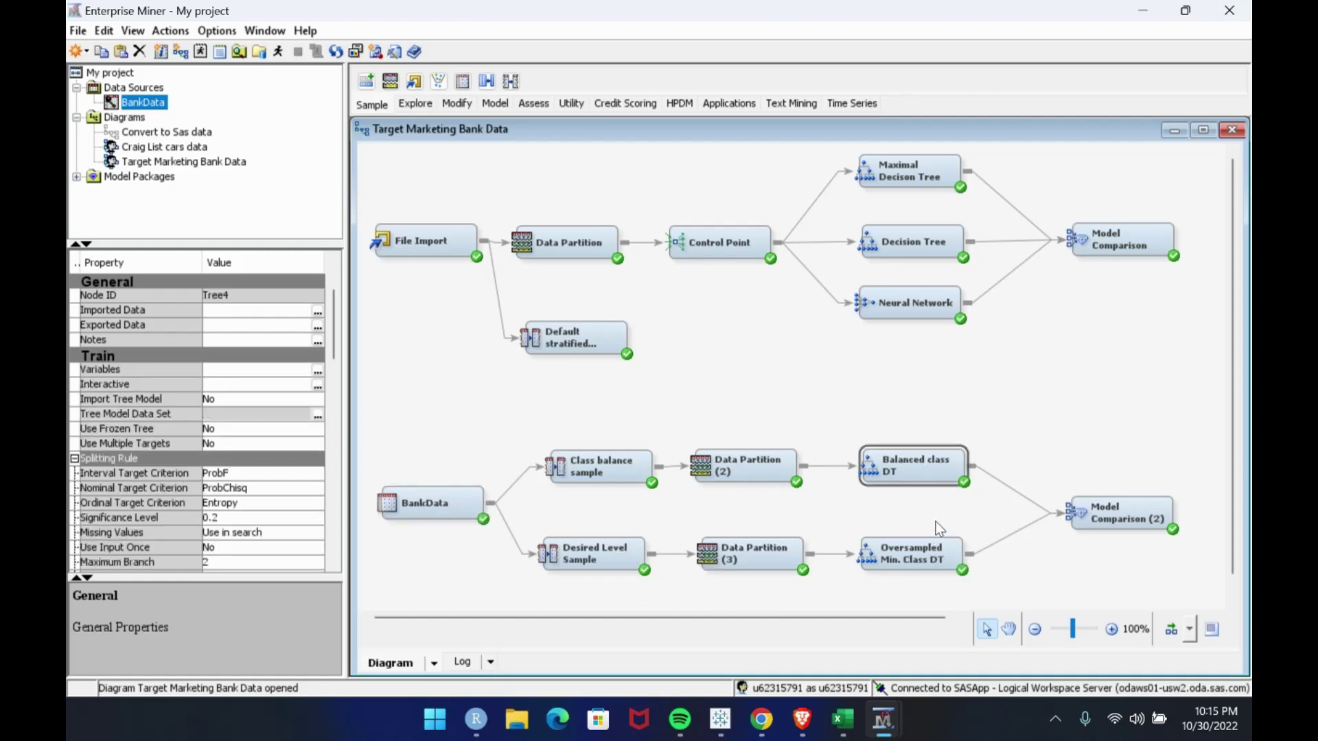
pyautogui.click(603, 472)
pyautogui.moveTo(588, 567); pyautogui.dragTo(592, 565)
pyautogui.click(603, 472)
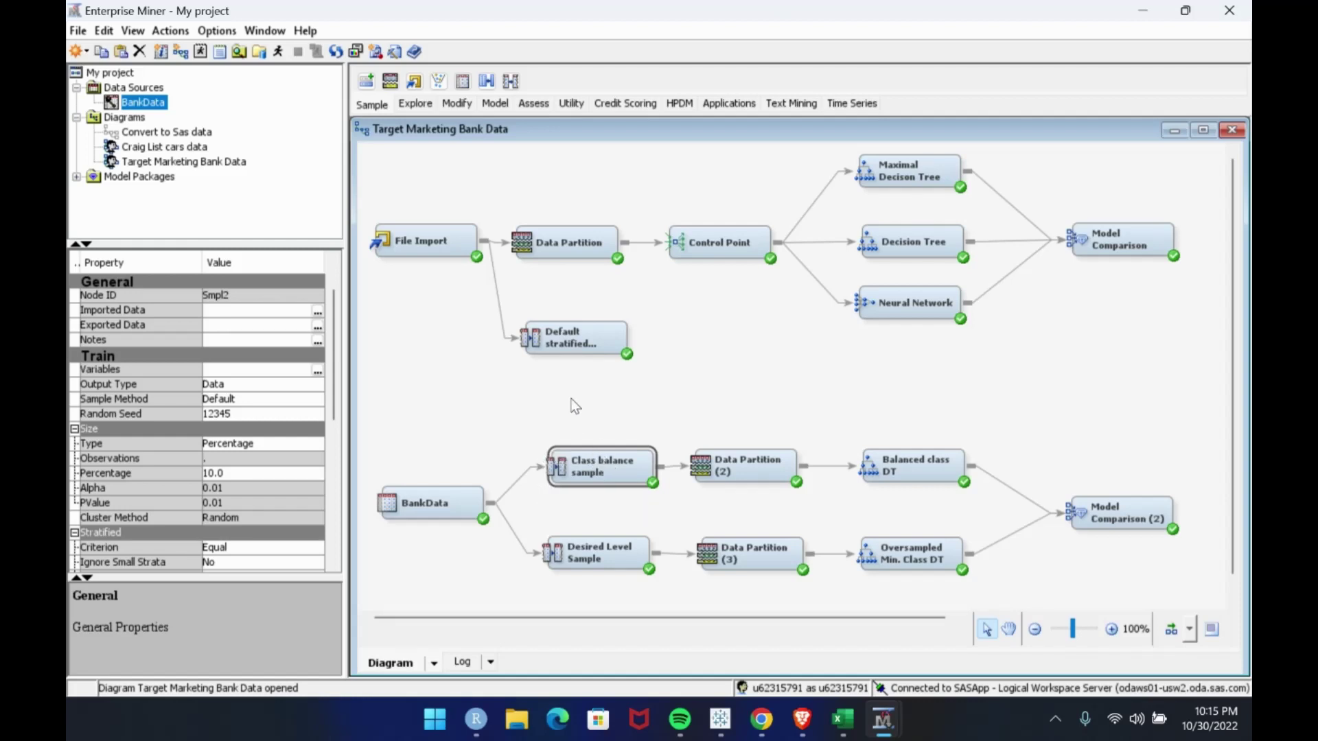
pyautogui.moveTo(587, 343); pyautogui.dragTo(585, 361)
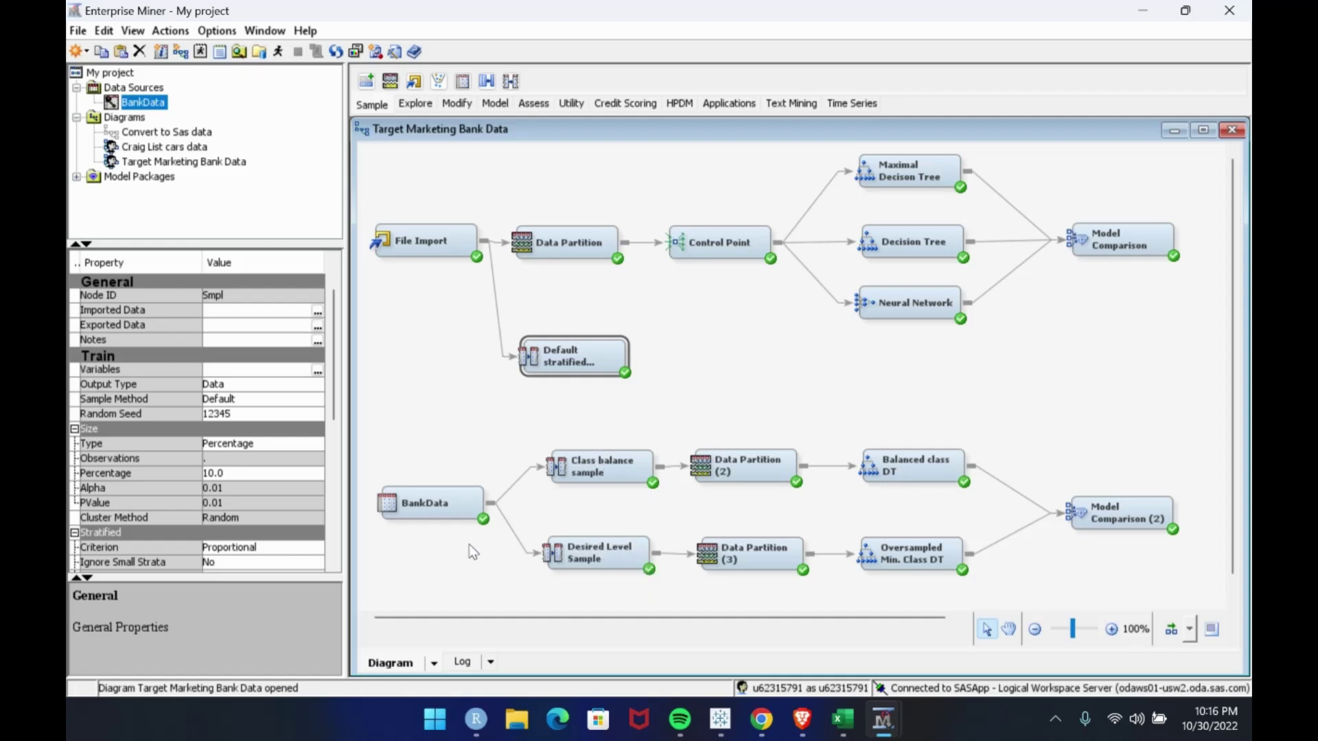
# Examine the stratified Criterion and level-based options of the Class balance sample node.
pyautogui.moveTo(583, 470); pyautogui.dragTo(573, 470)
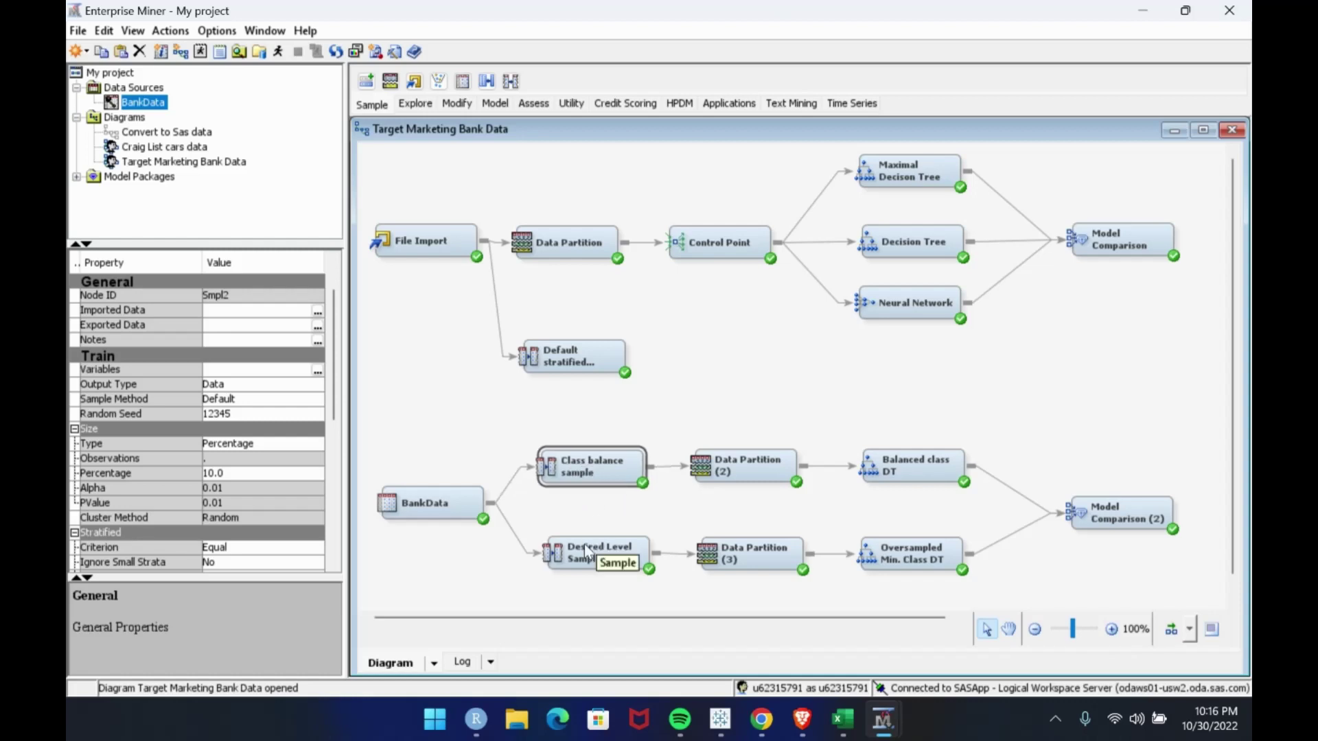
pyautogui.scroll(-8, 257, 456)
pyautogui.scroll(5, 257, 456)
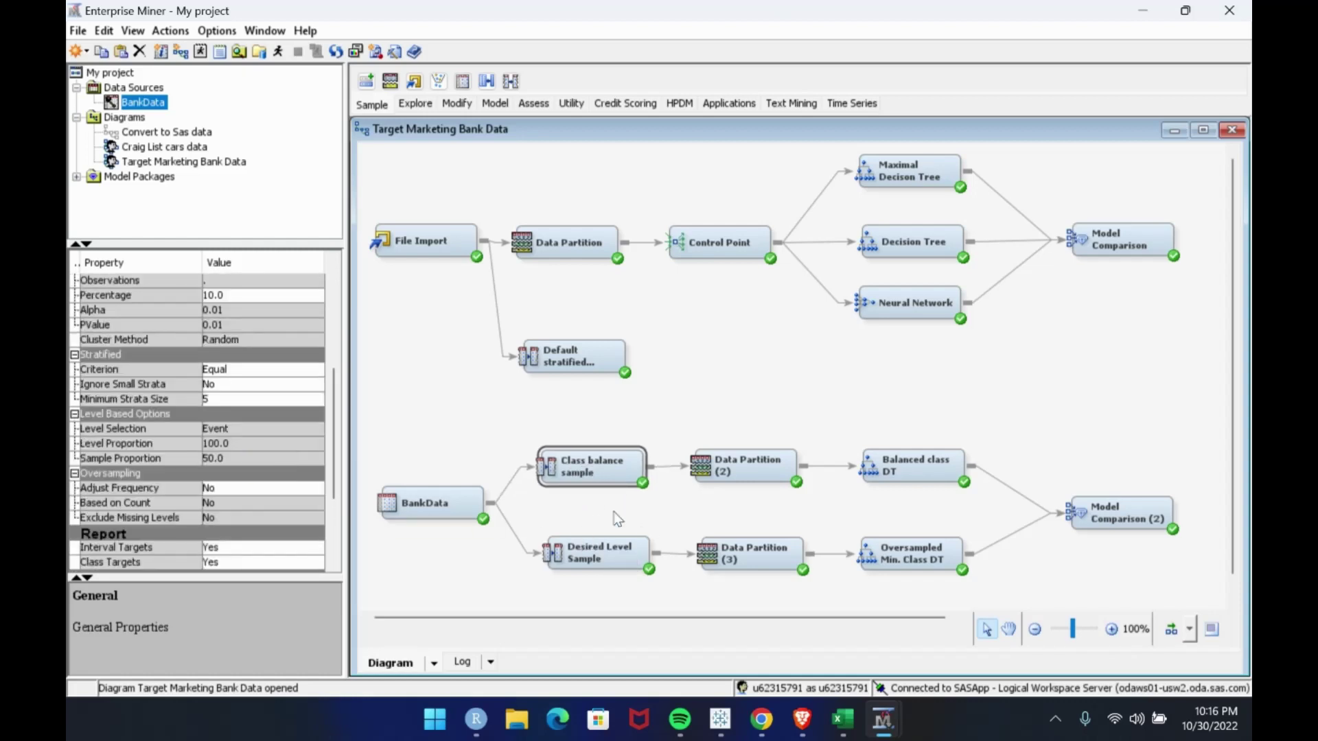
pyautogui.scroll(1, 223, 453)
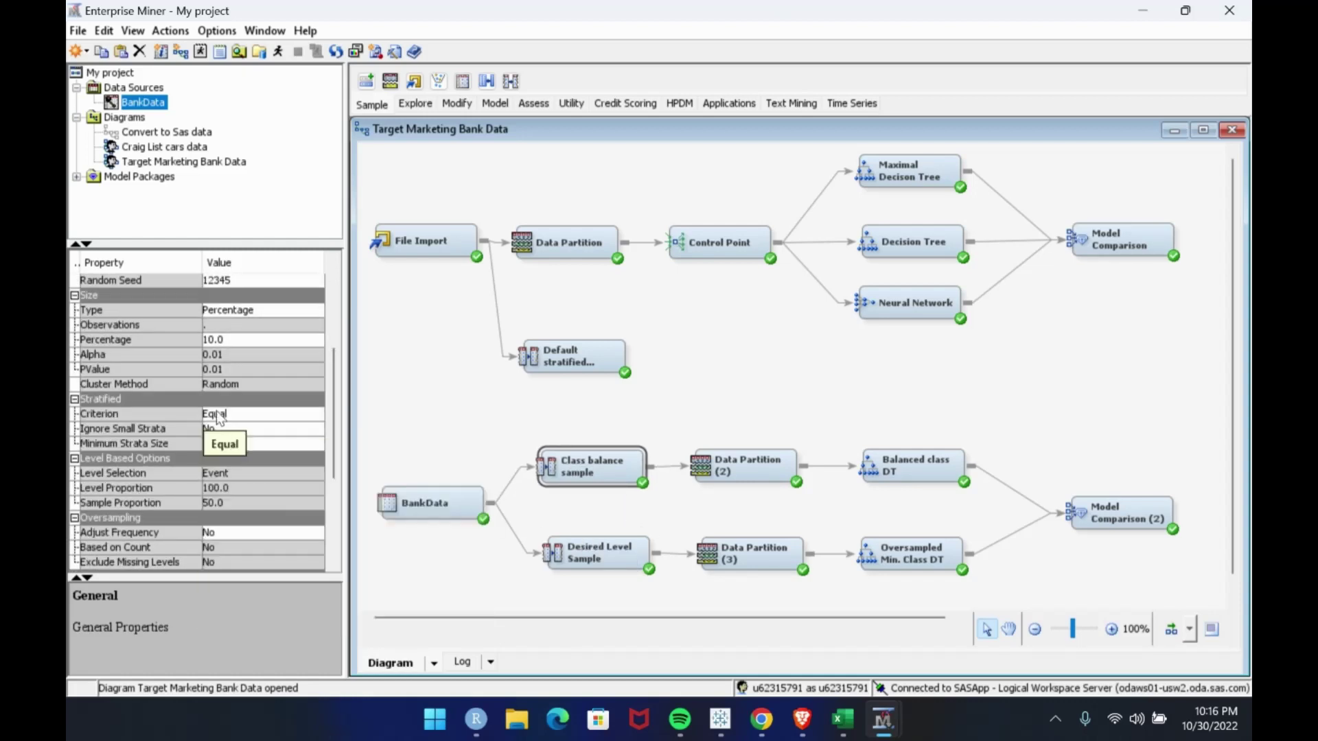
pyautogui.click(215, 413)
pyautogui.click(238, 416)
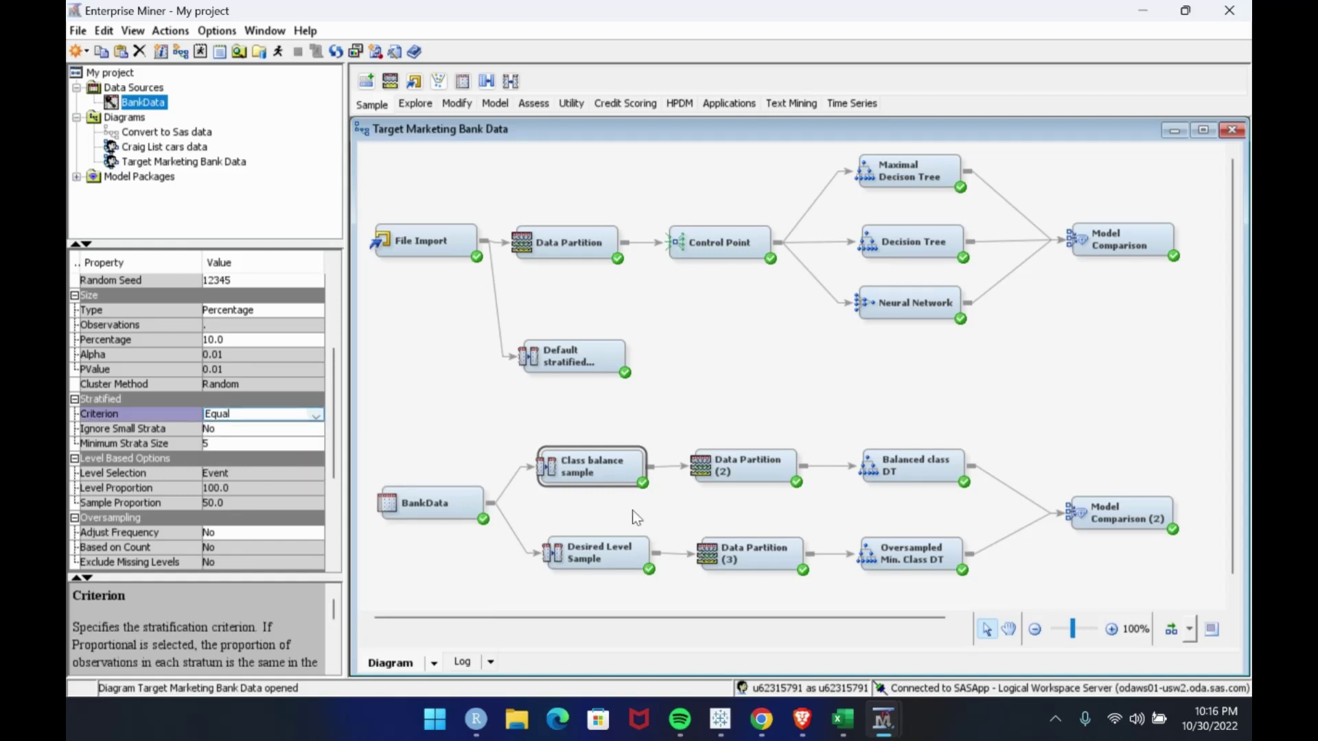
# Examine the Level Proportion and Sample Proportion of the Desired Level Sample node.
pyautogui.scroll(-2, 274, 552)
pyautogui.click(597, 552)
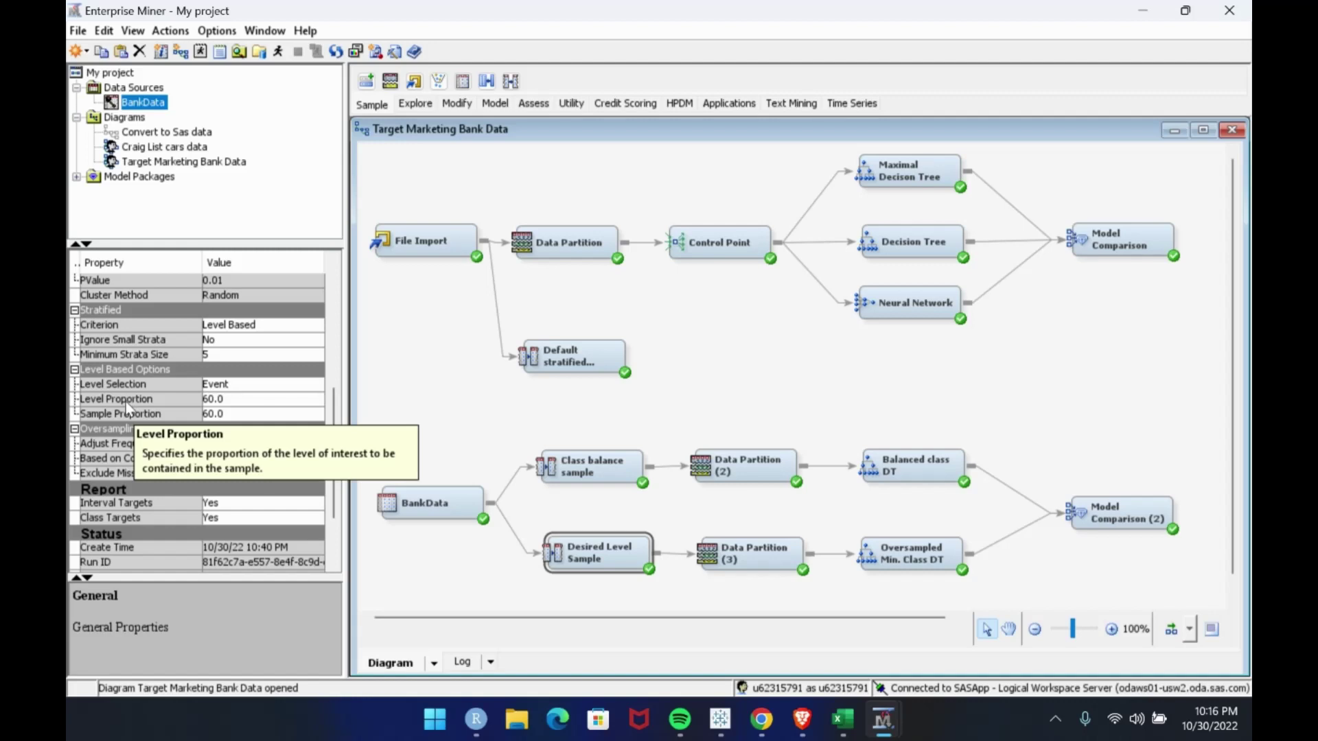
pyautogui.click(224, 414)
pyautogui.click(238, 401)
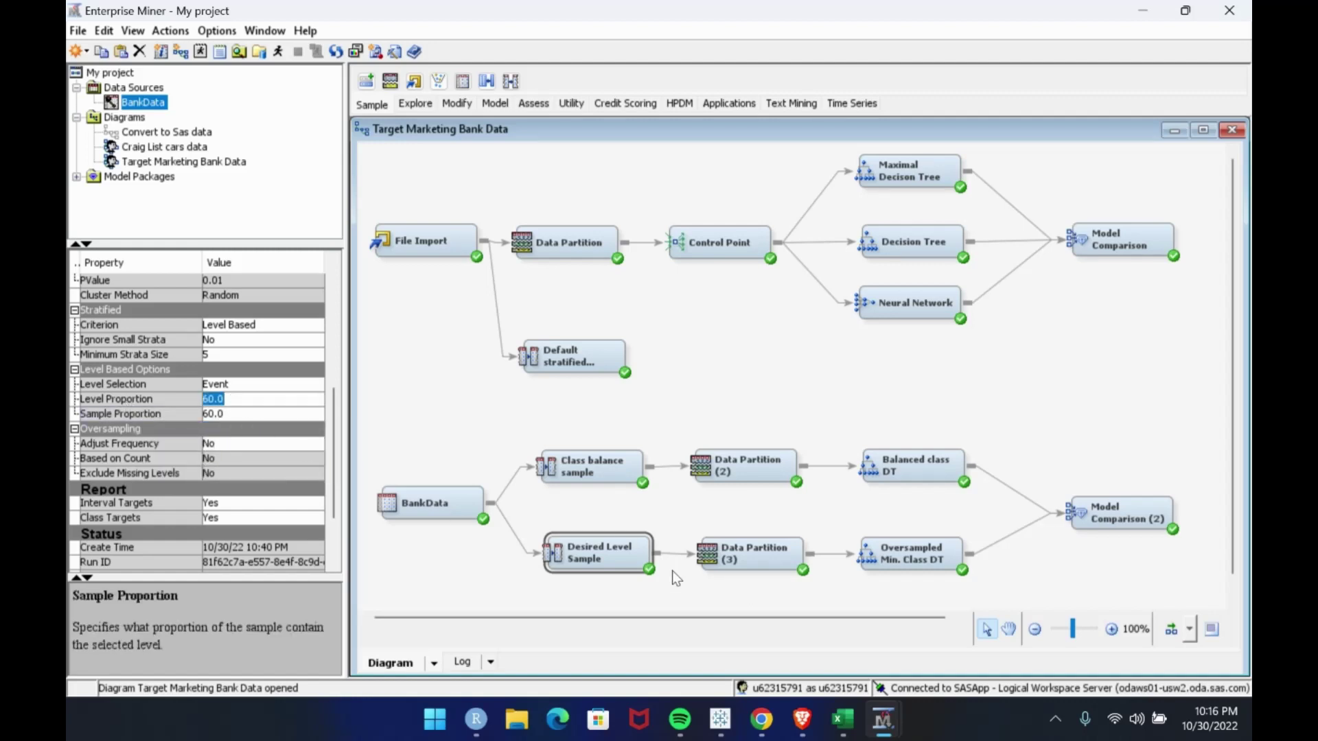
pyautogui.click(600, 551)
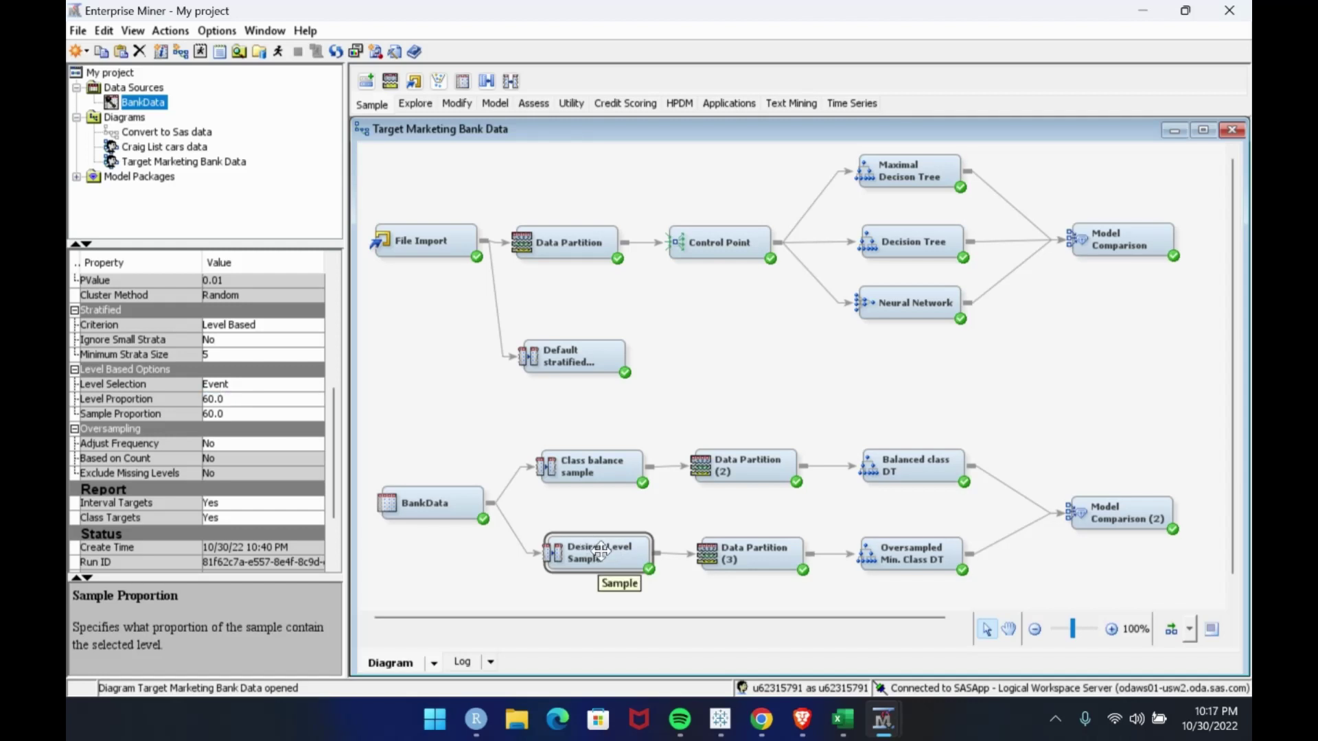
# Inspect the Balanced class DT, Oversampled Min. Class DT and Model Comparison (2) nodes.
pyautogui.click(896, 465)
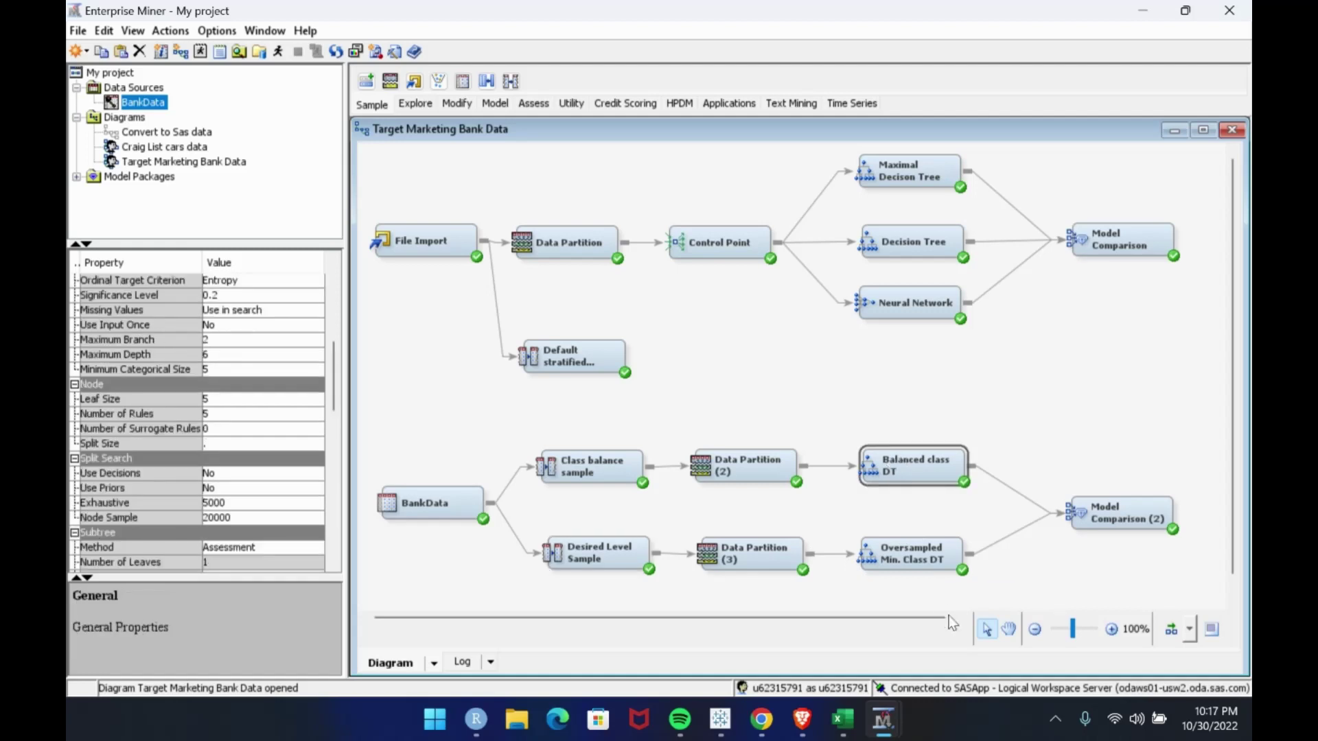
pyautogui.click(906, 549)
pyautogui.click(1113, 525)
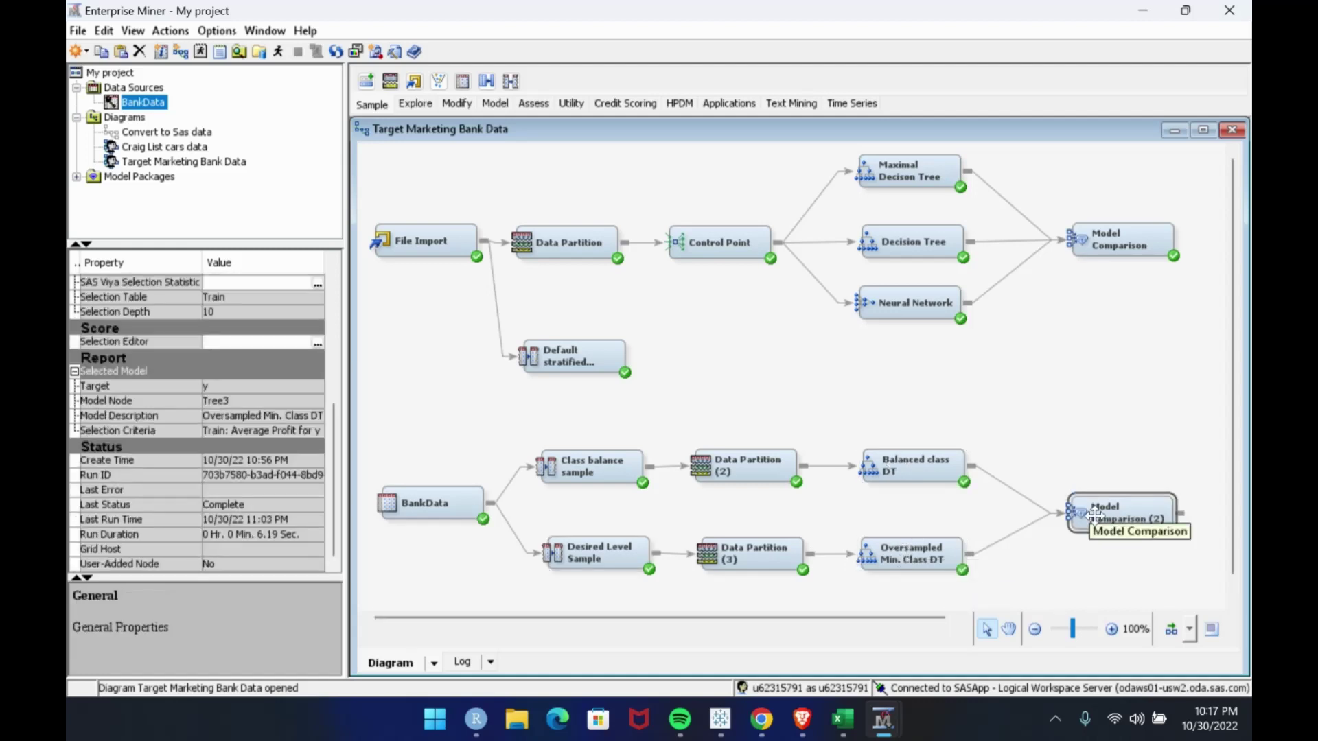
# Bring up the Model Comparison (2) results and close the results of the upper Model Comparison node.
pyautogui.rightClick(1113, 525)
pyautogui.click(1118, 521)
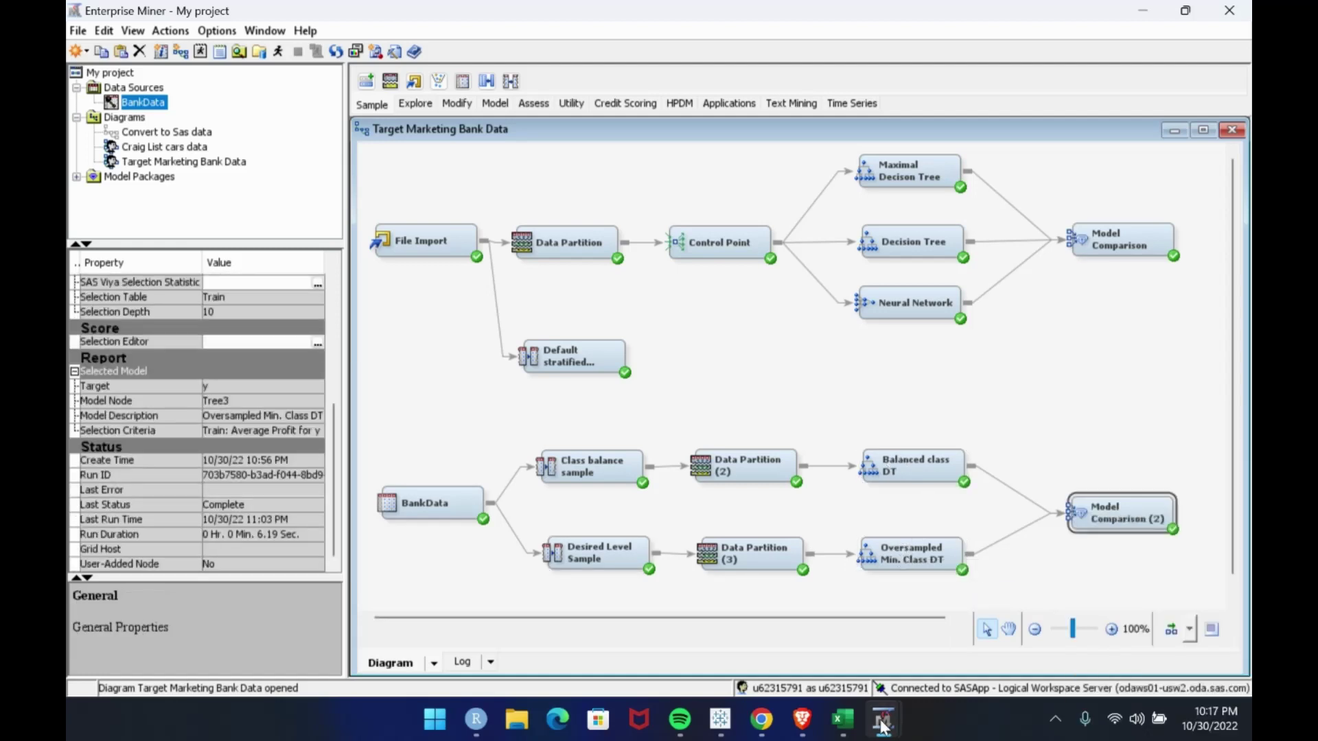
pyautogui.moveTo(883, 719)
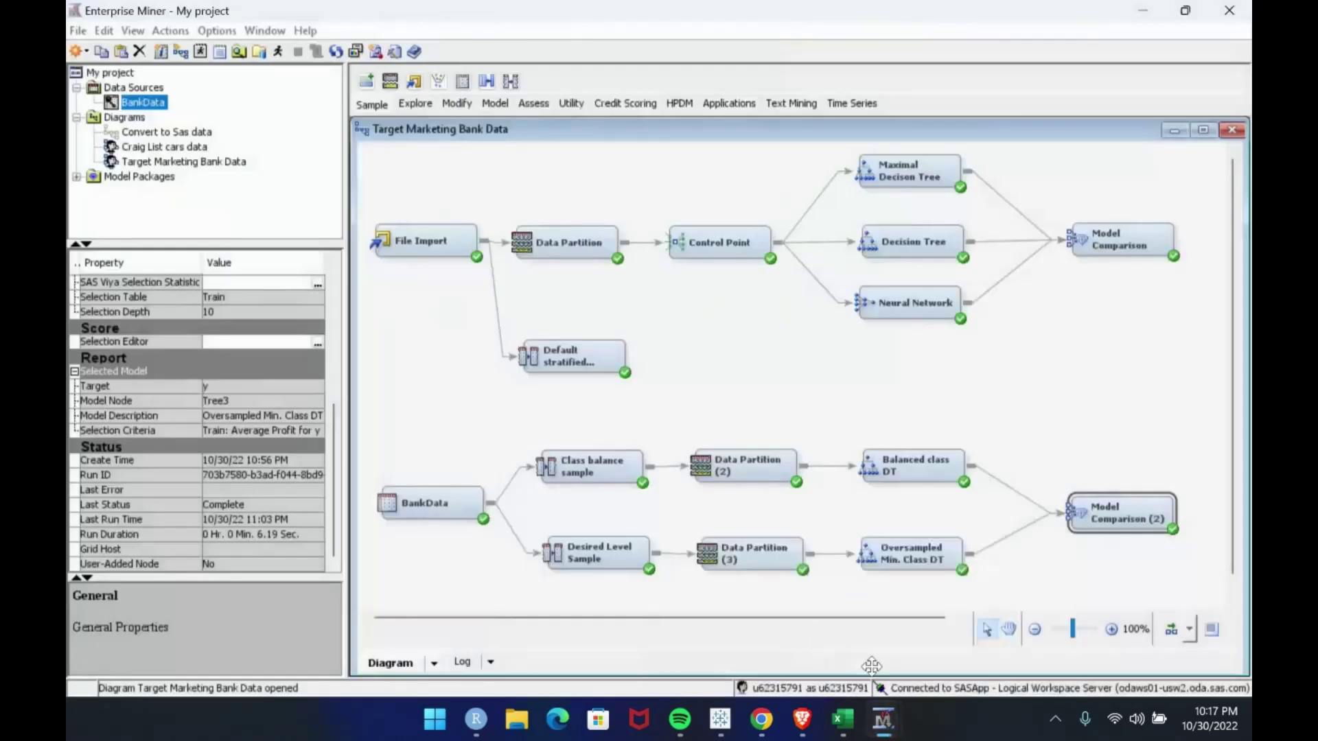
pyautogui.click(941, 644)
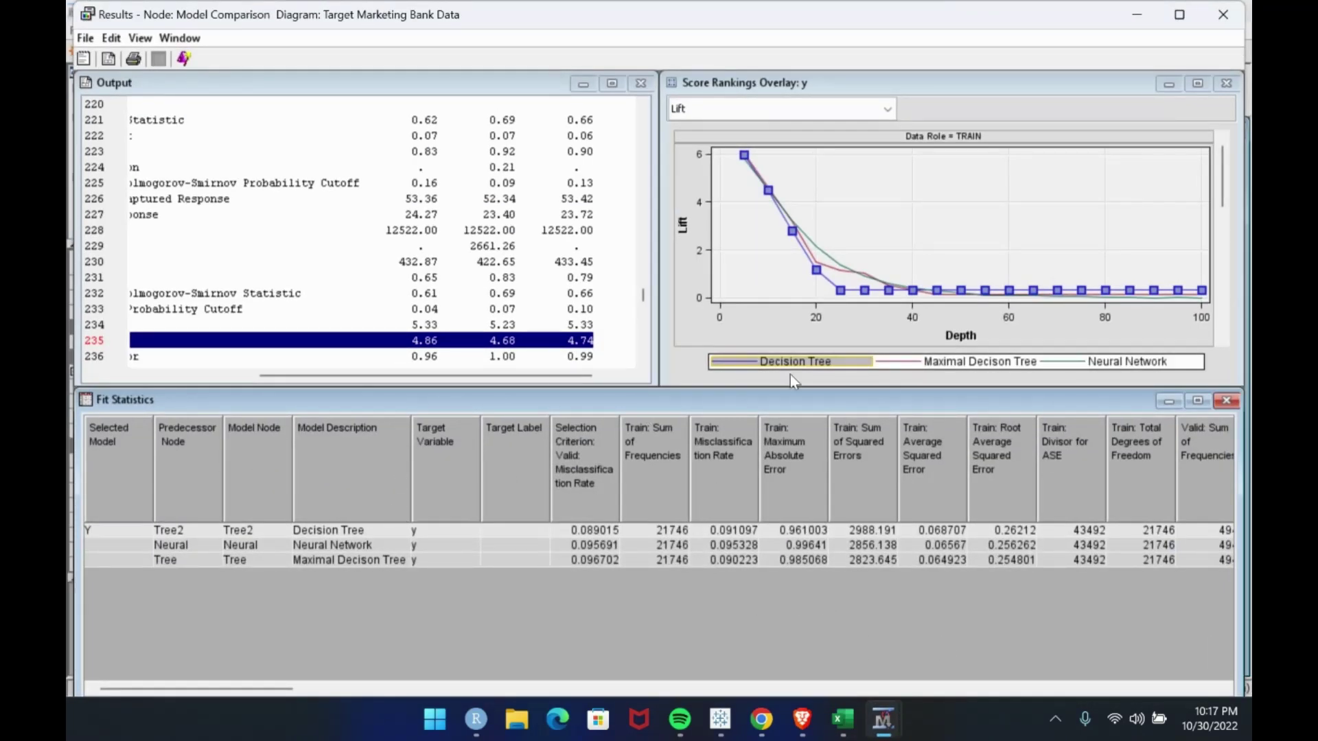
pyautogui.click(1215, 15)
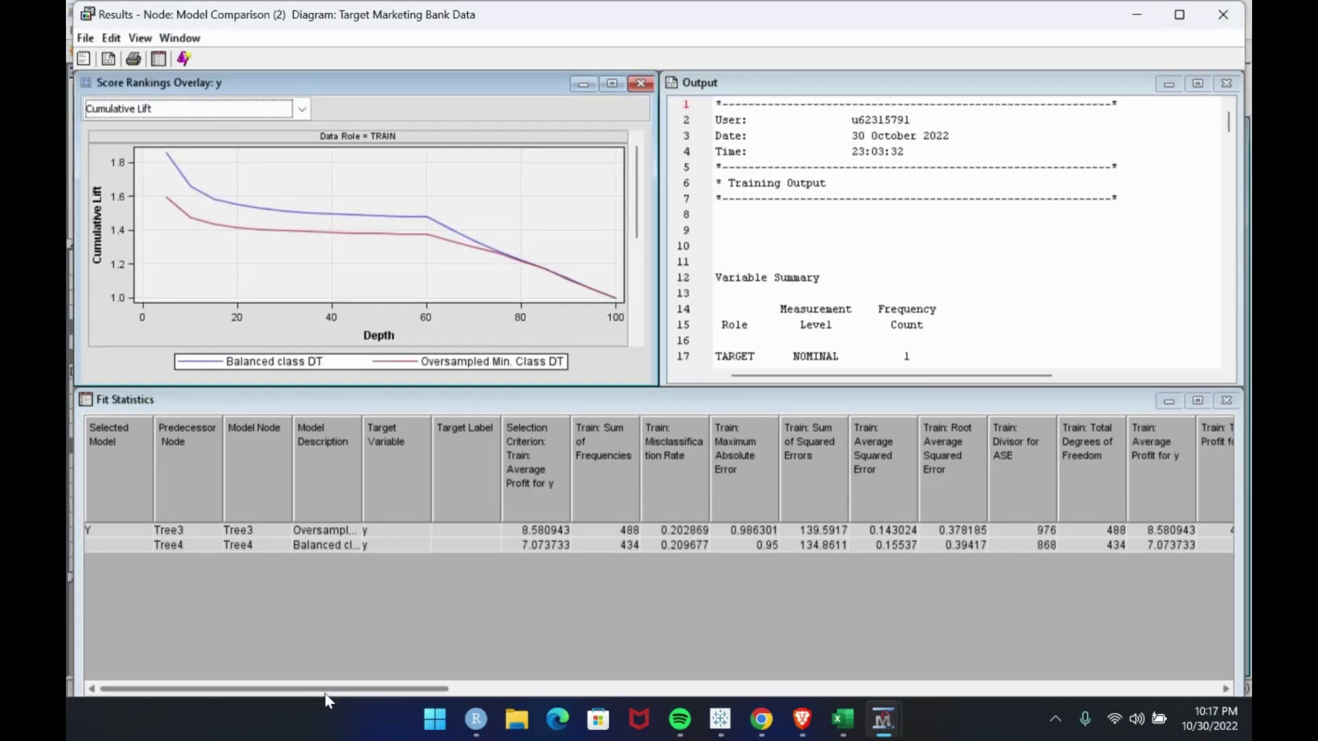
# Widen the Model Description column in Fit Statistics and switch the Score Rankings Overlay chart to Lift.
pyautogui.click(210, 555)
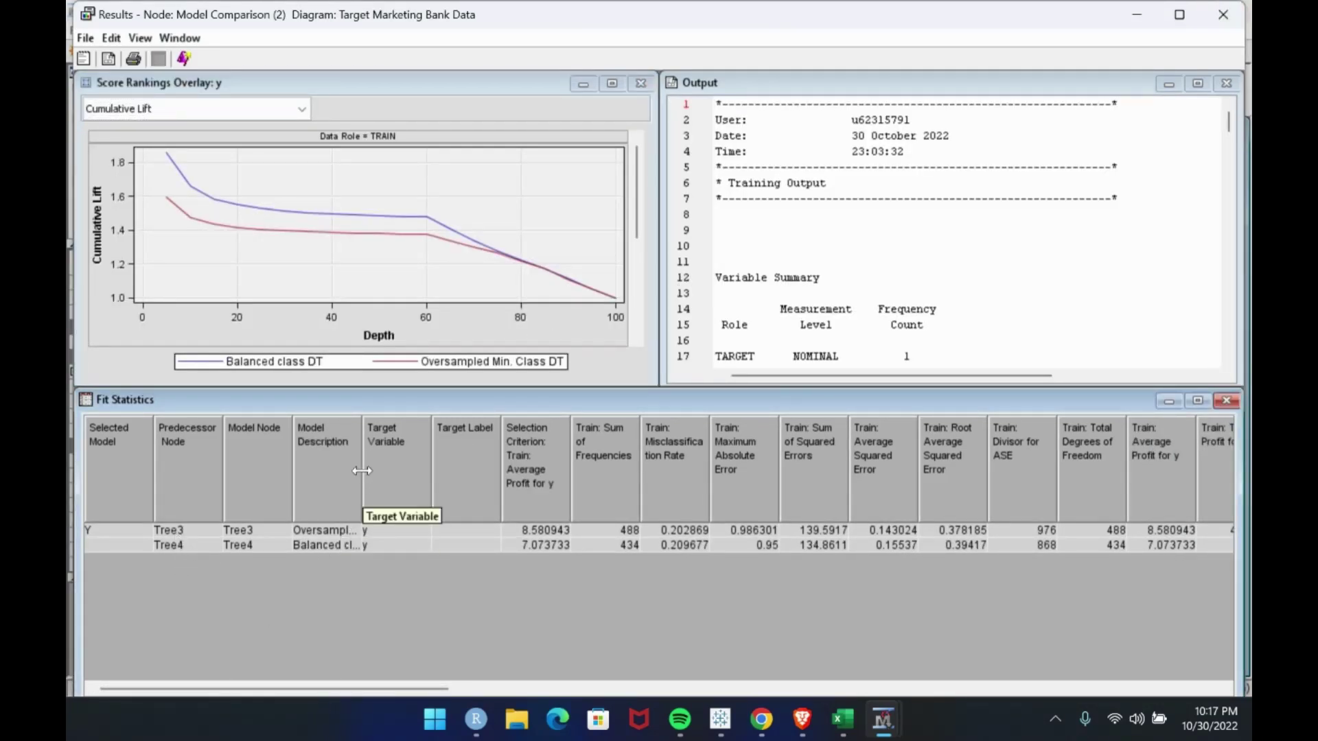
pyautogui.moveTo(367, 481); pyautogui.dragTo(431, 480)
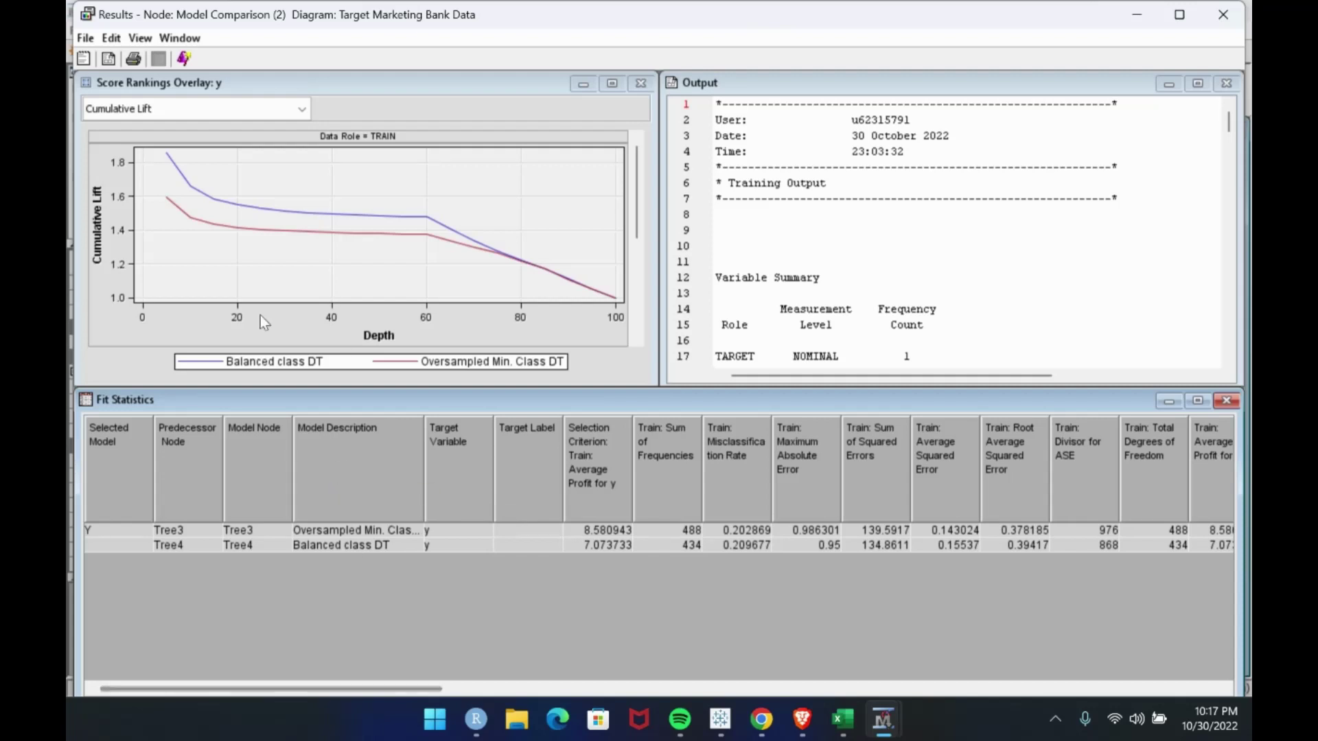
pyautogui.click(228, 110)
pyautogui.click(219, 144)
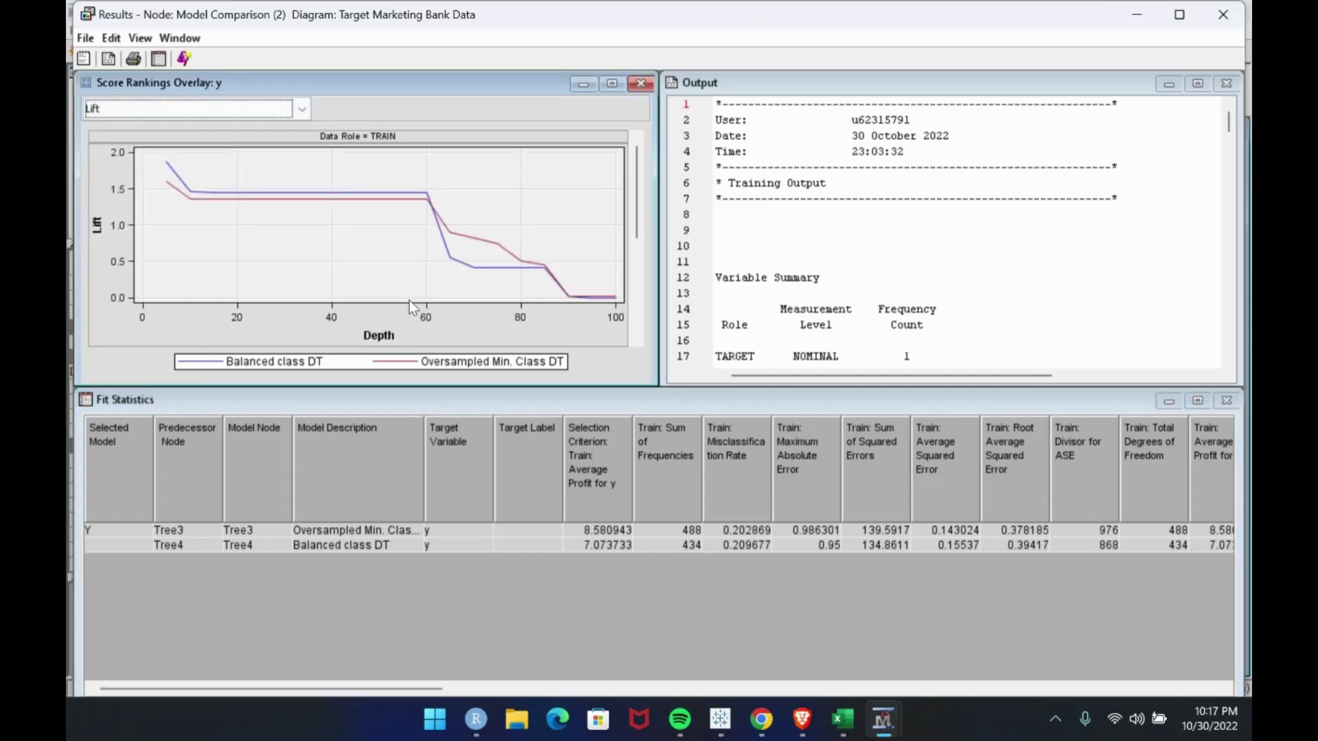
# Examine the Fit Statistics columns and the enlarged output's Fit Statistics Table for both decision trees.
pyautogui.scroll(-13, 944, 275)
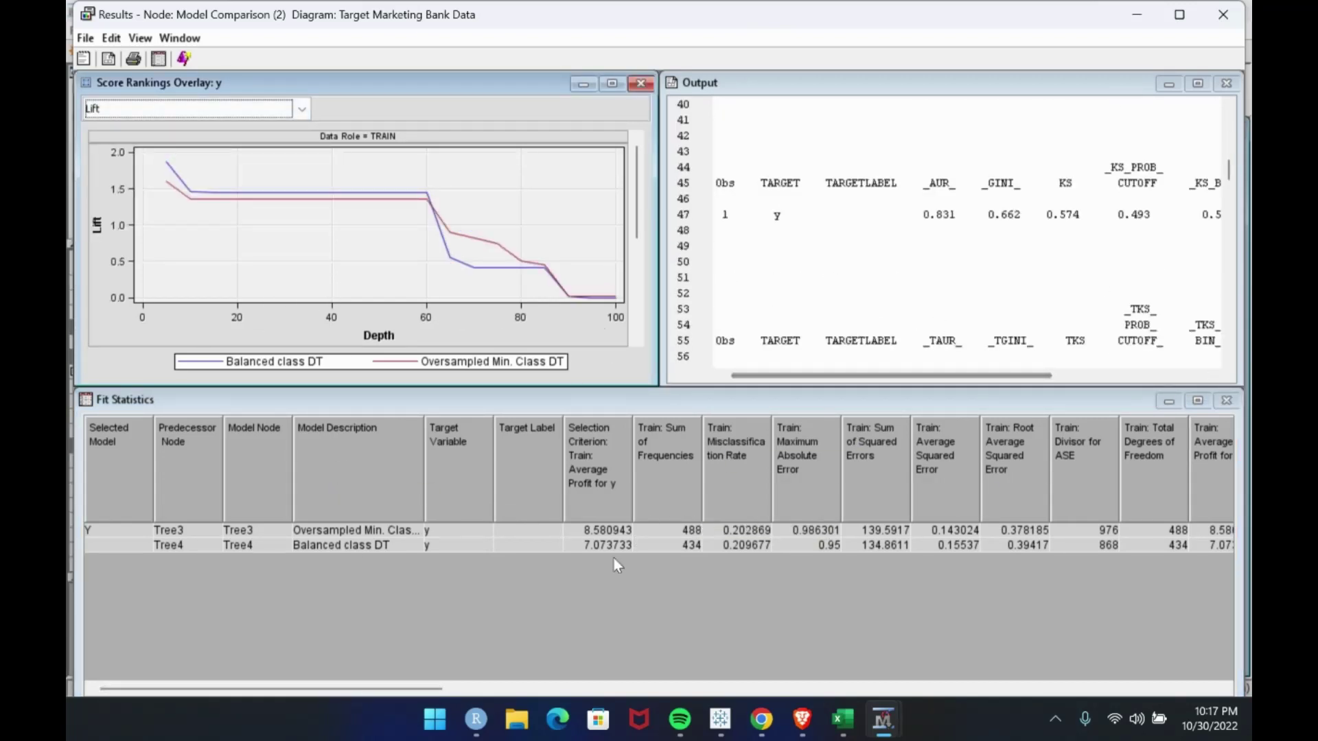
pyautogui.moveTo(417, 687); pyautogui.dragTo(1037, 687)
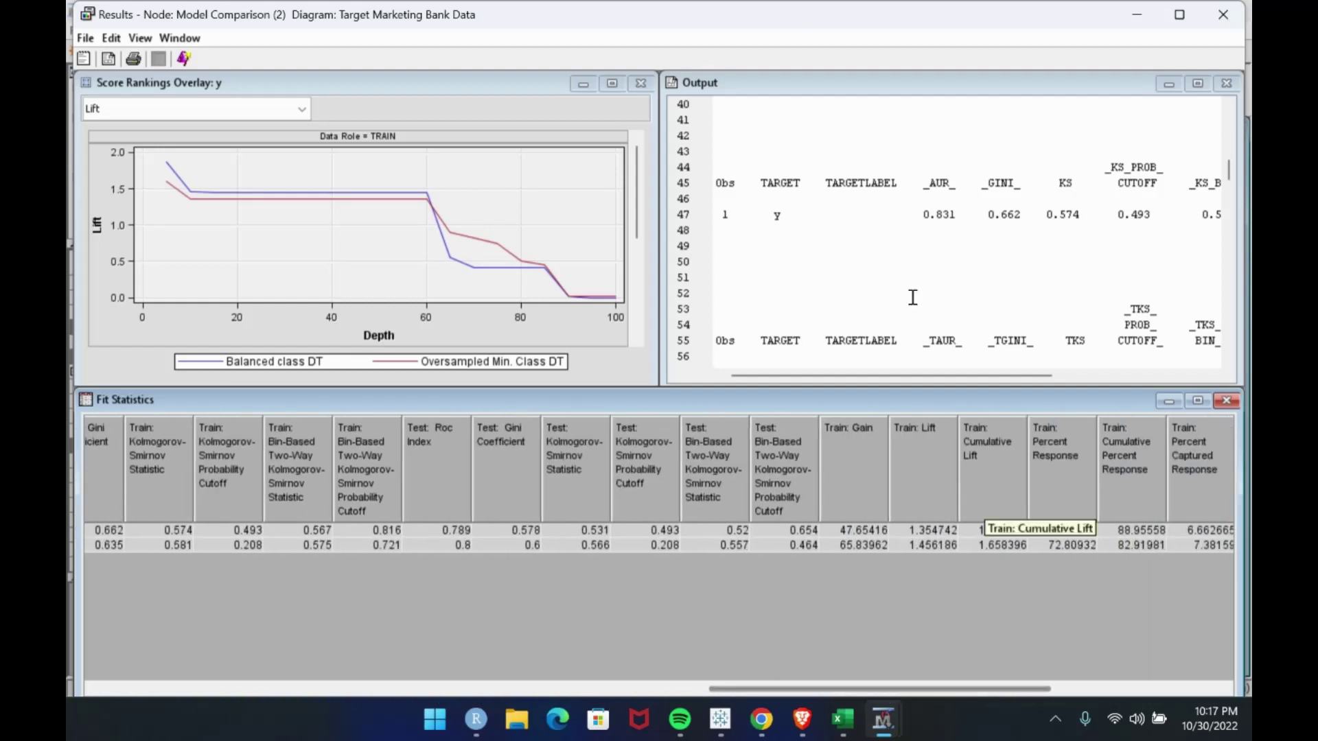
pyautogui.scroll(-3, 899, 323)
pyautogui.click(1198, 83)
pyautogui.scroll(-8, 449, 402)
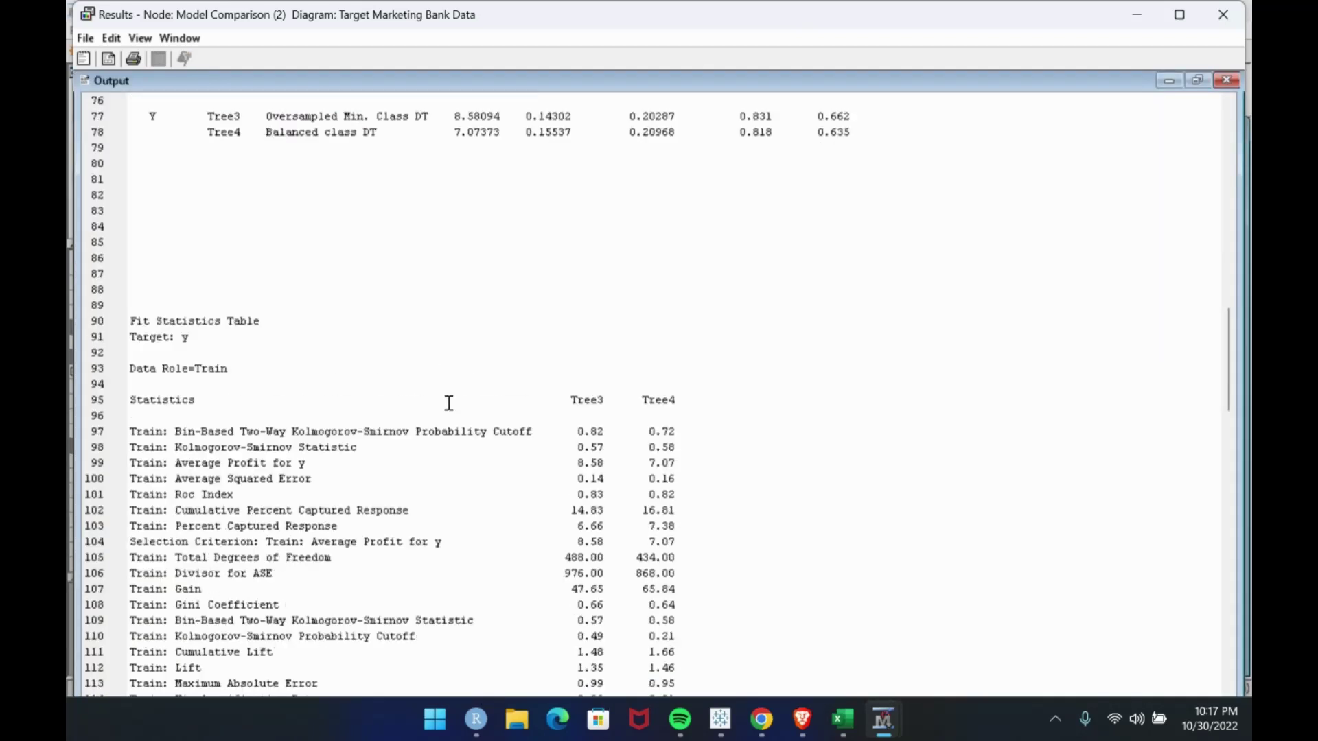
pyautogui.scroll(-1, 398, 398)
pyautogui.scroll(-15, 206, 381)
pyautogui.scroll(13, 206, 388)
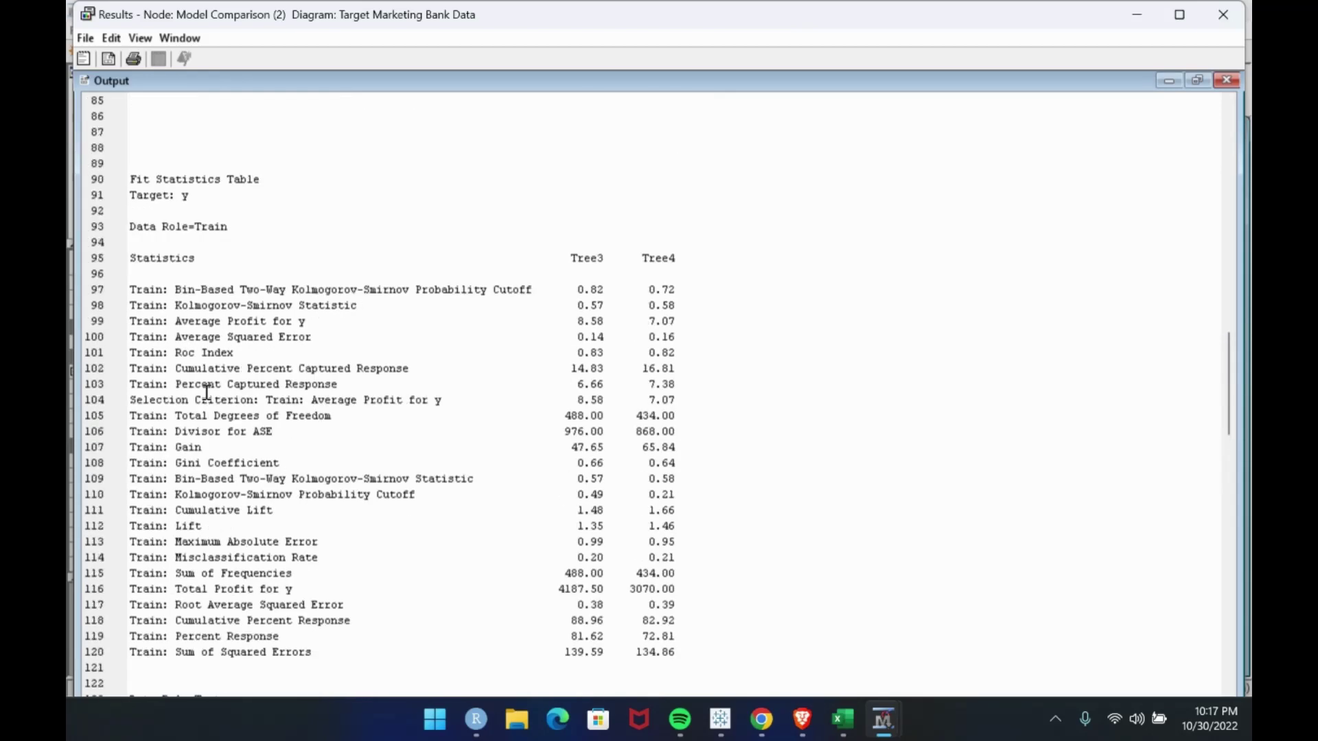
# Highlight the Test: Total Profit for y row and the Tree3 and Tree4 headings in the test statistics.
pyautogui.scroll(-11, 207, 391)
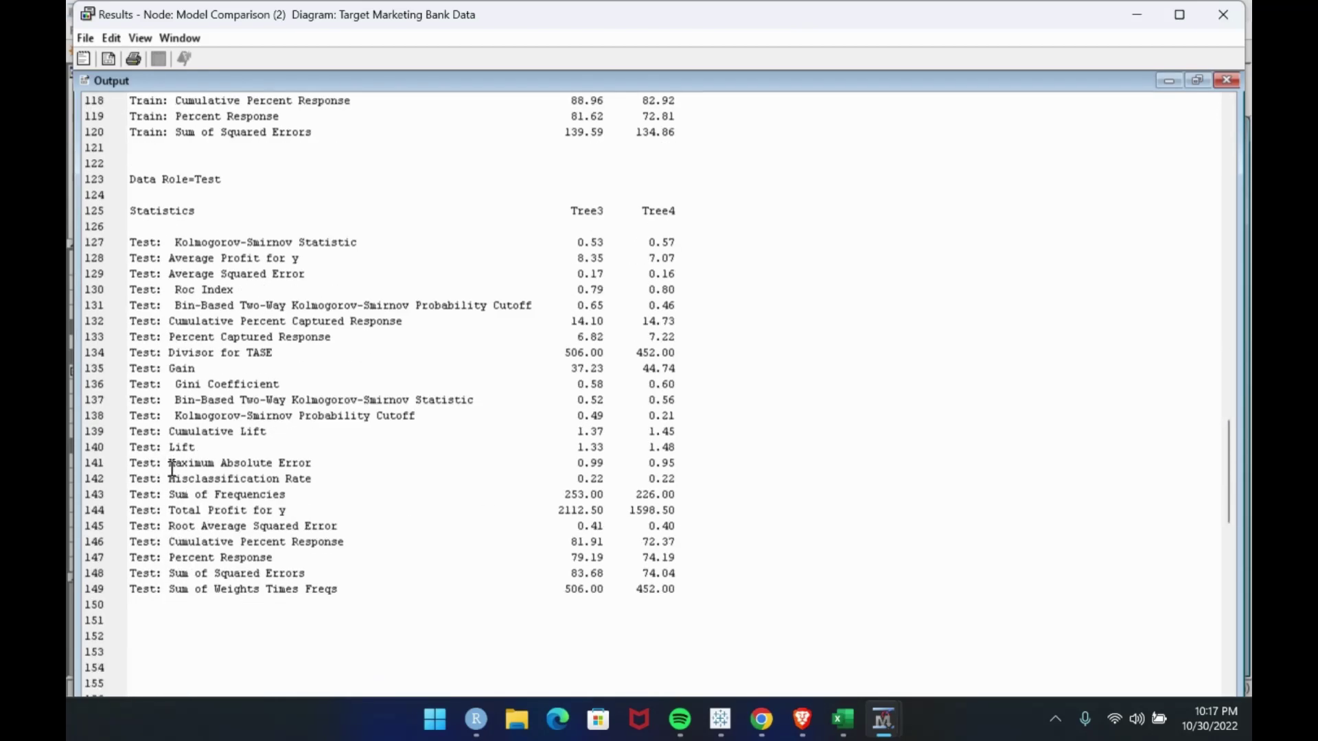
pyautogui.moveTo(131, 516); pyautogui.dragTo(693, 517)
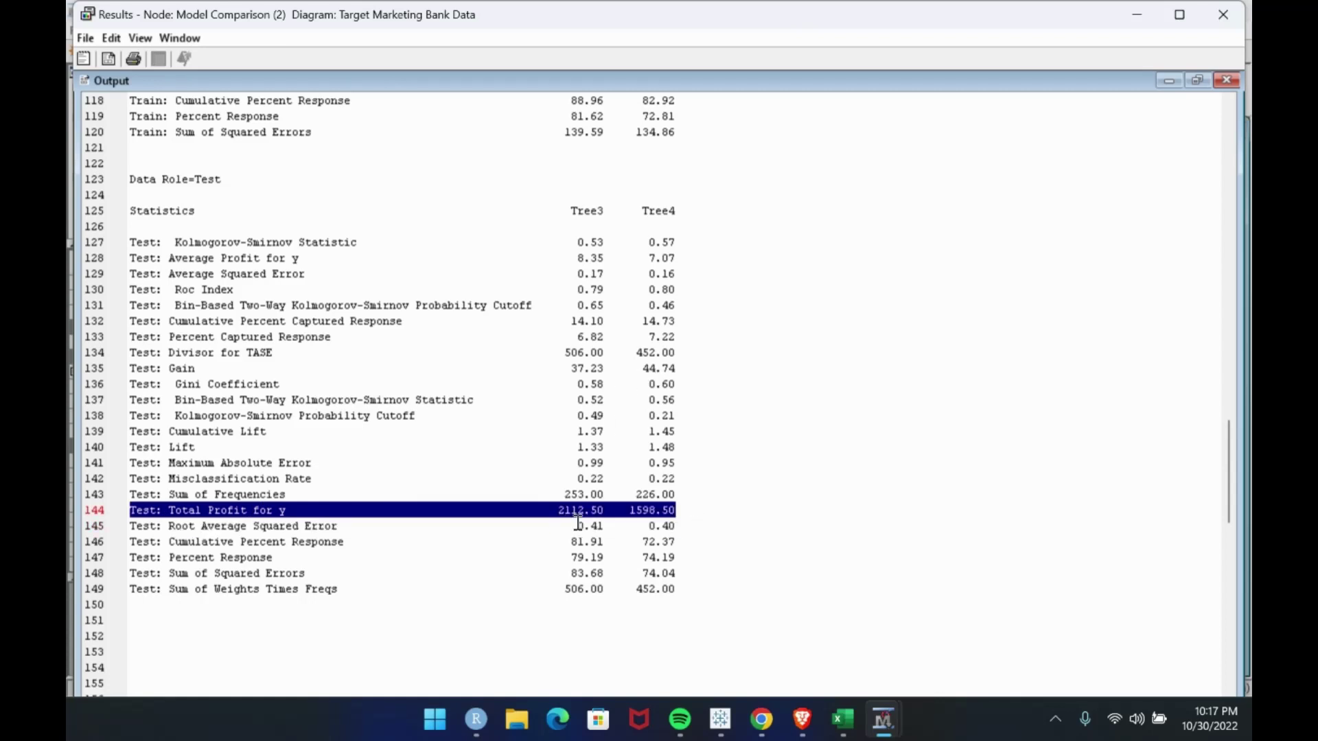
pyautogui.moveTo(565, 212); pyautogui.dragTo(662, 211)
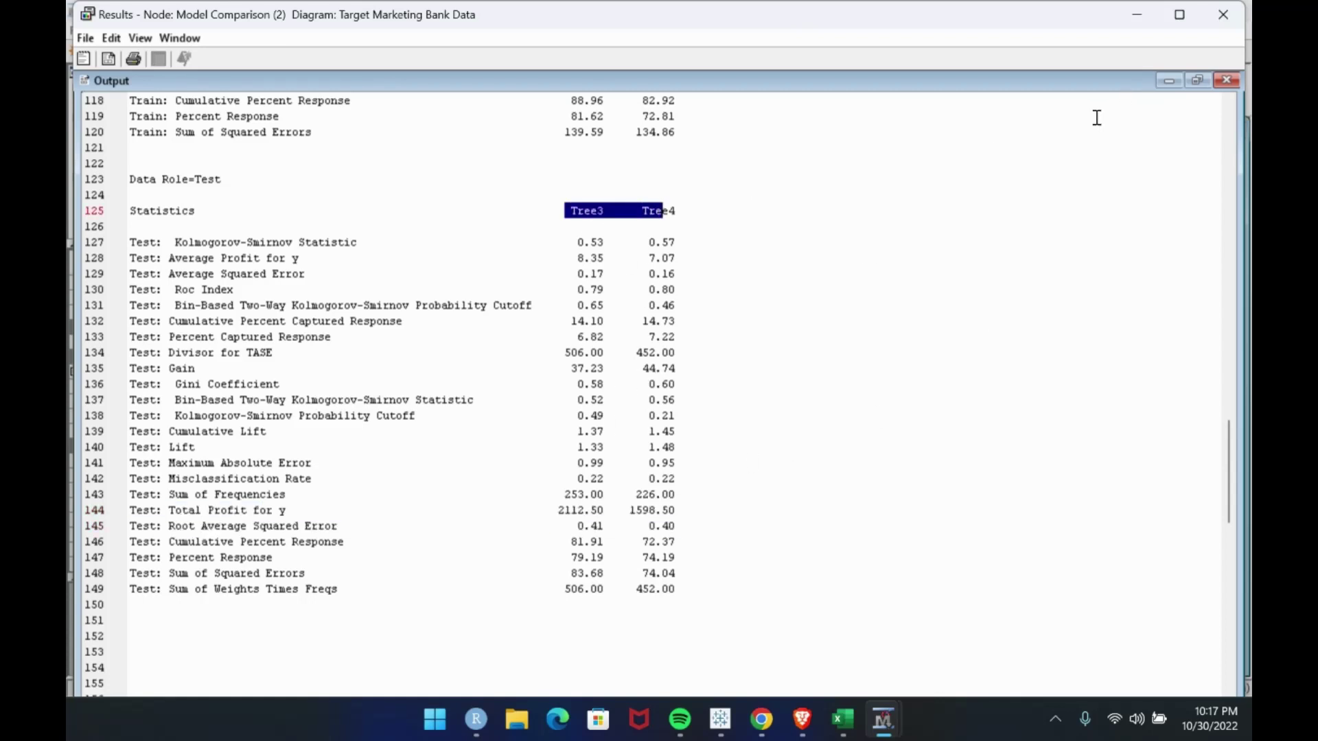
# Minimize the Output window and widen the Model Description column to fit the full model names.
pyautogui.click(1168, 80)
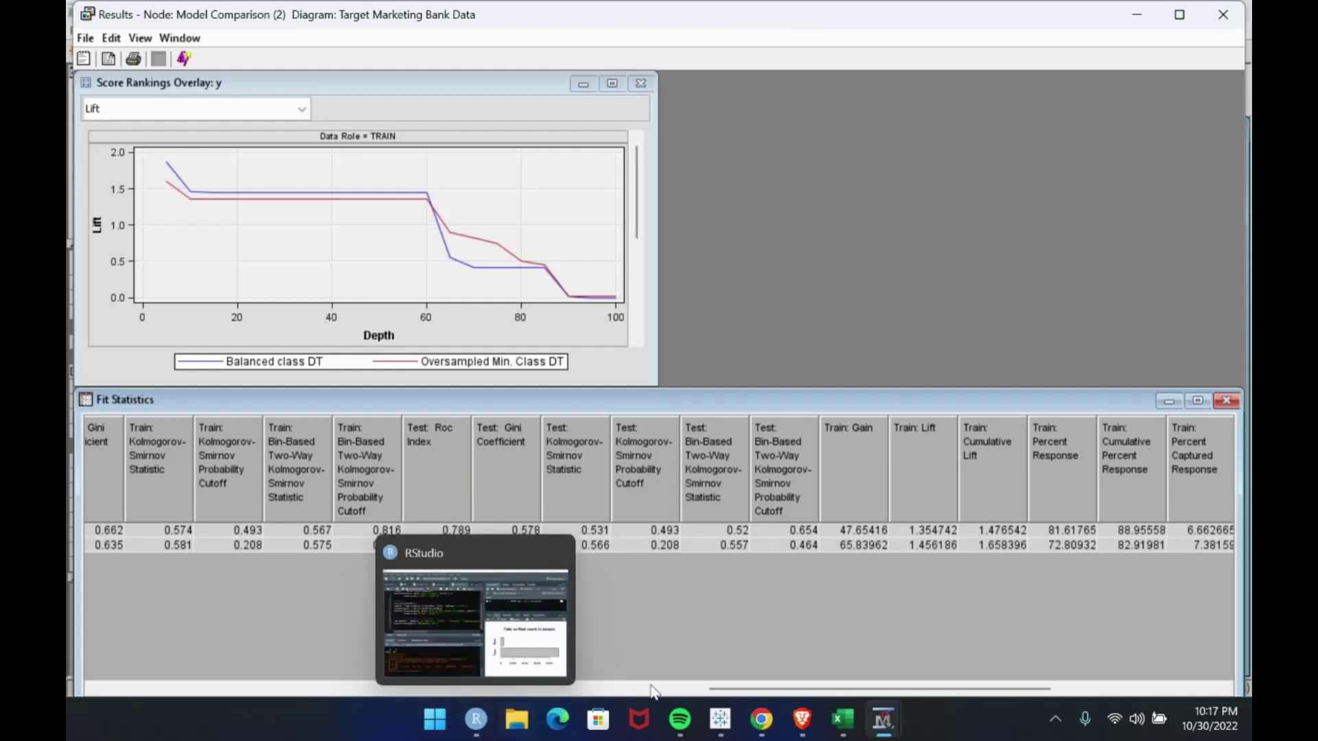
pyautogui.moveTo(652, 690); pyautogui.dragTo(422, 656)
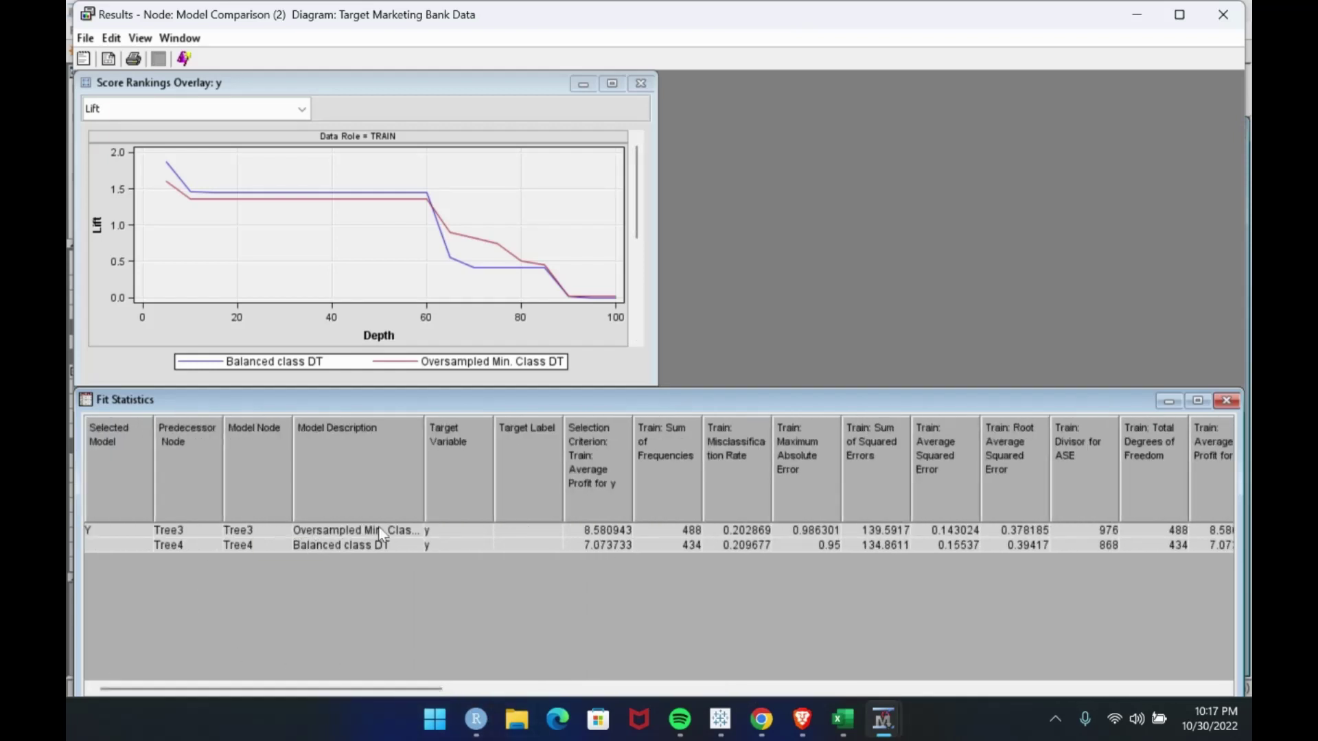
pyautogui.moveTo(423, 429); pyautogui.dragTo(495, 429)
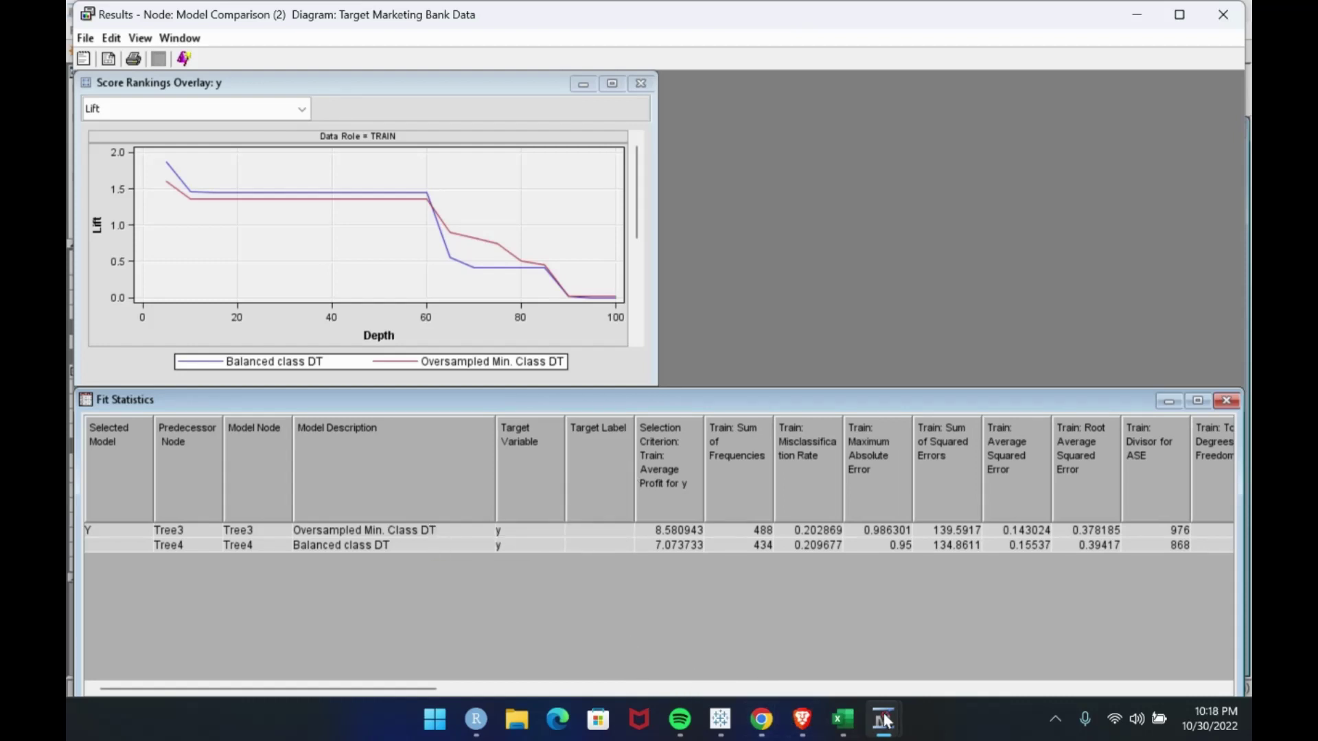
# Minimize both Model Comparison results windows and select the BankData node in the diagram.
pyautogui.click(1136, 25)
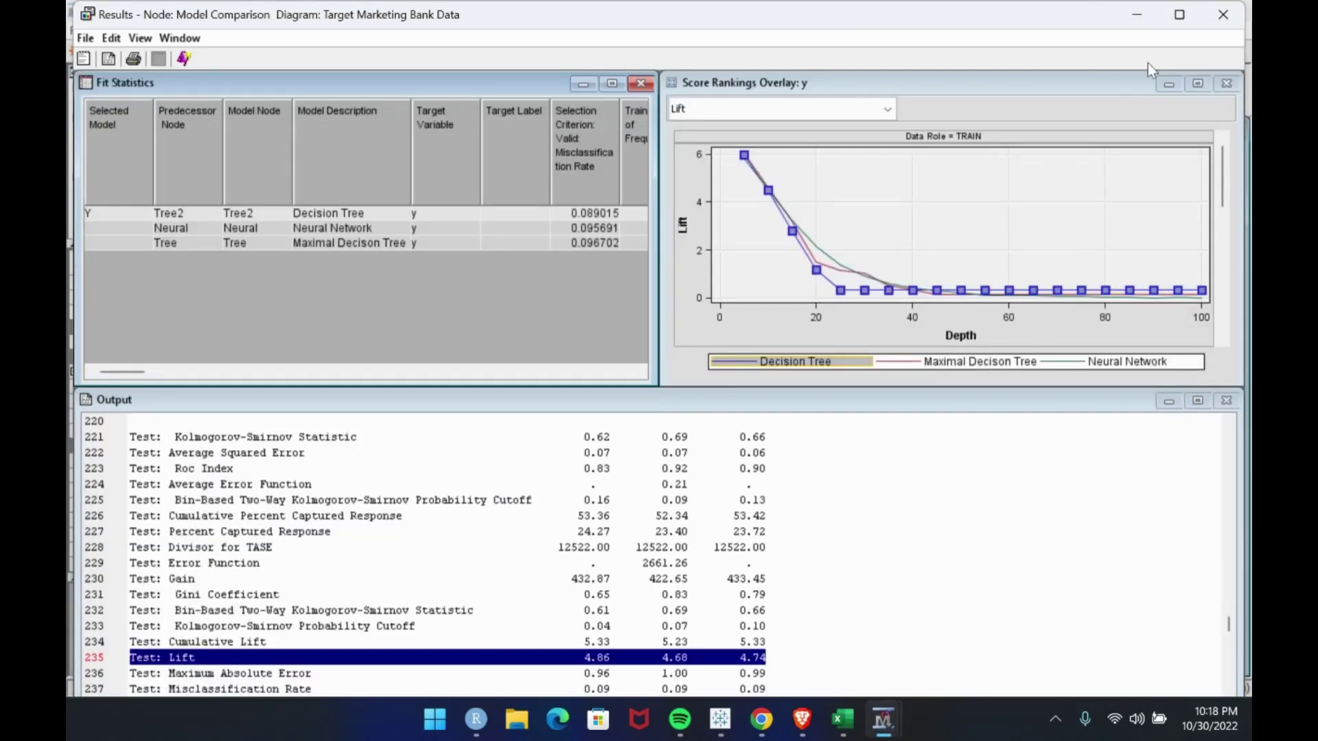
pyautogui.click(1129, 19)
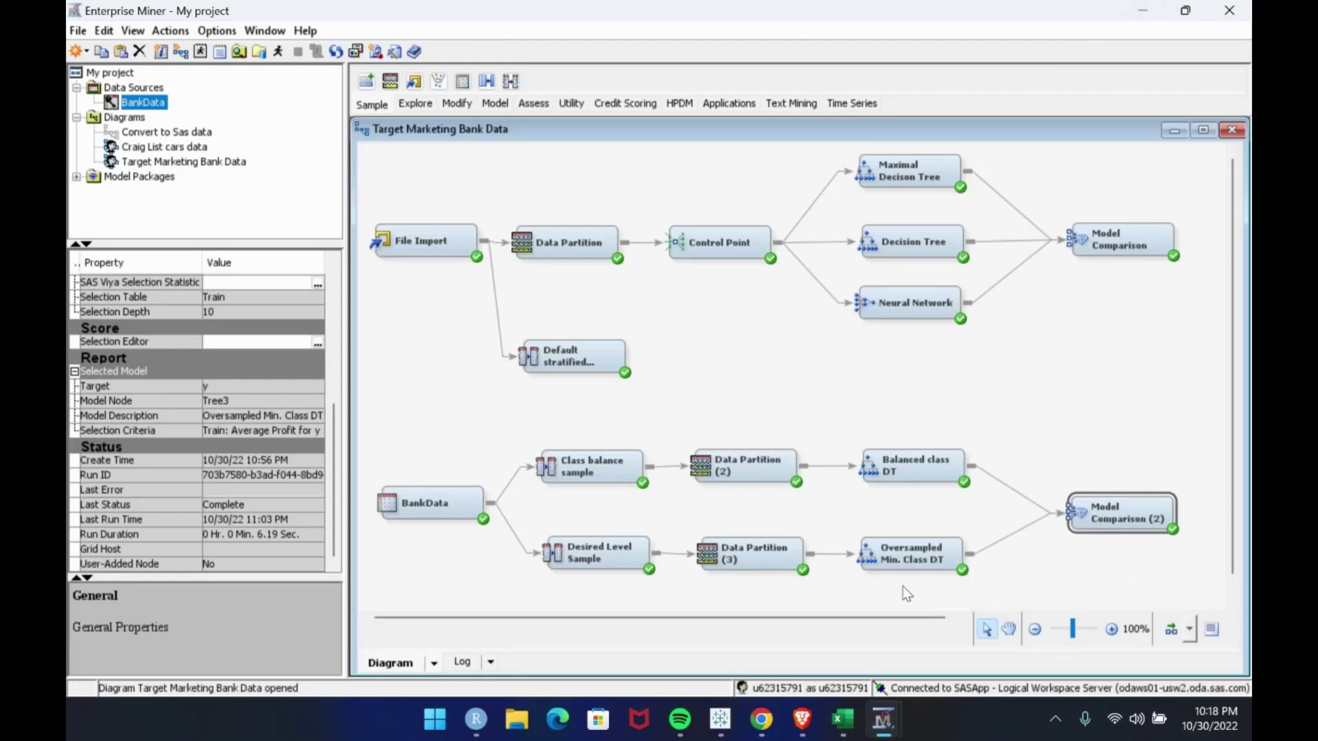
pyautogui.click(432, 507)
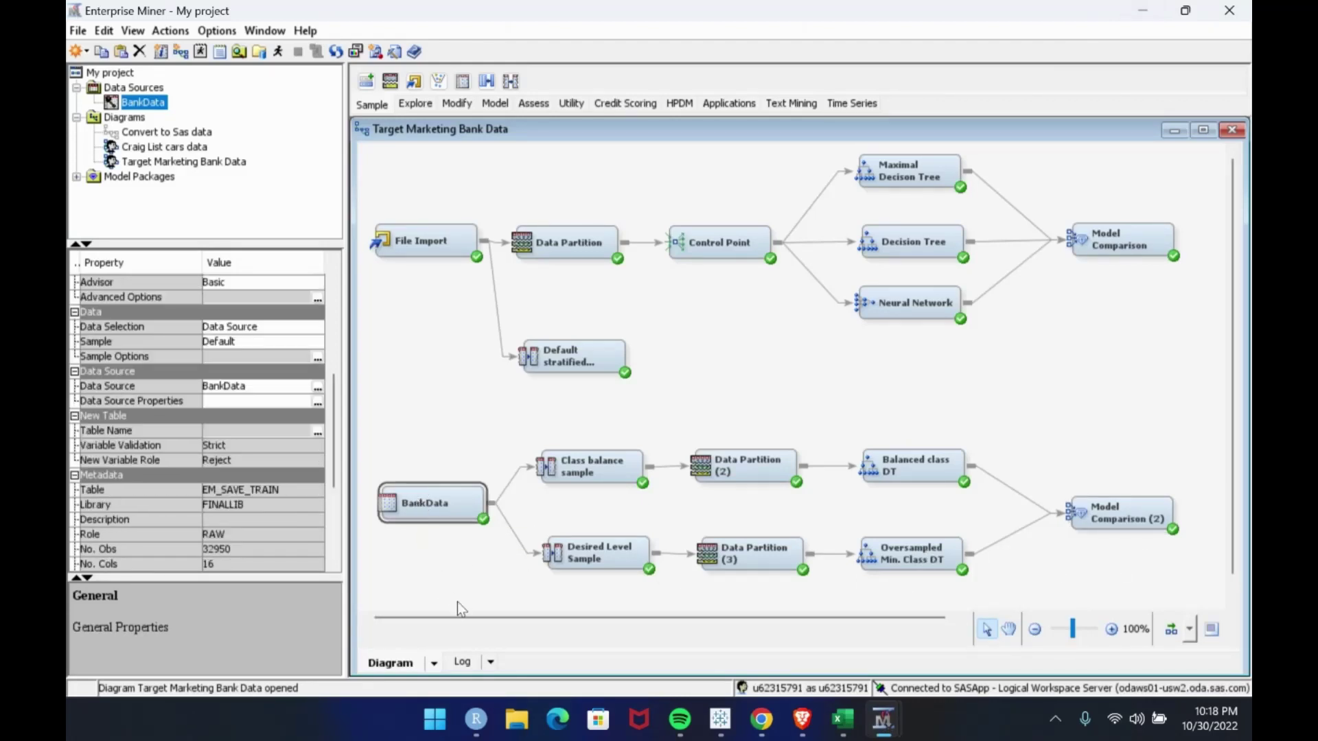